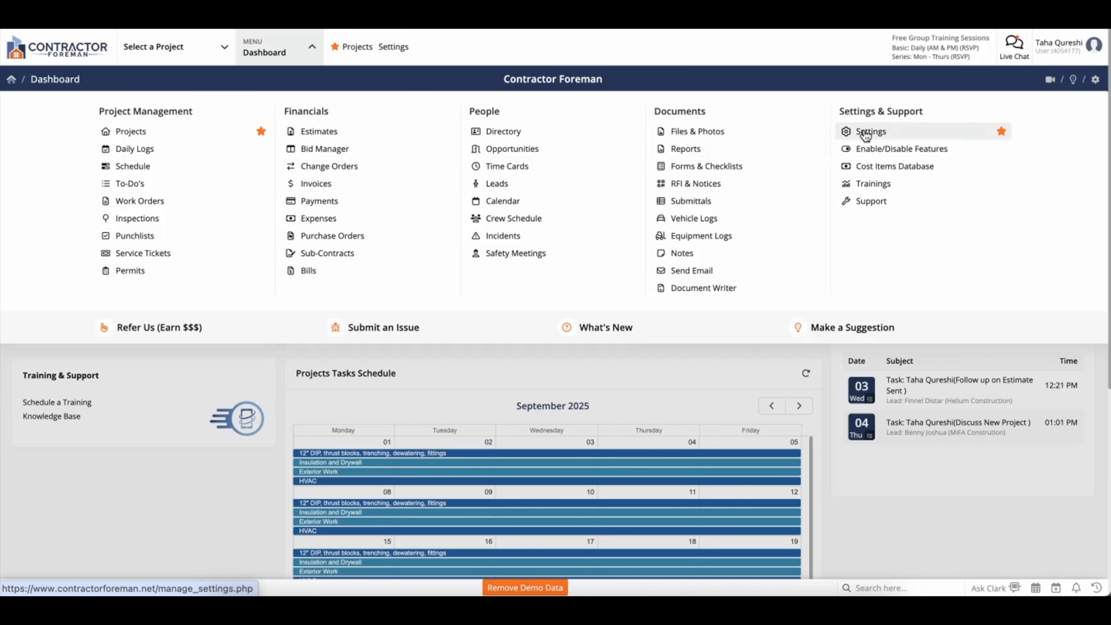
- Open the Cost Items Database and scroll through the table of active cost items
{"action": "left_click", "coordinate": [868, 169]}
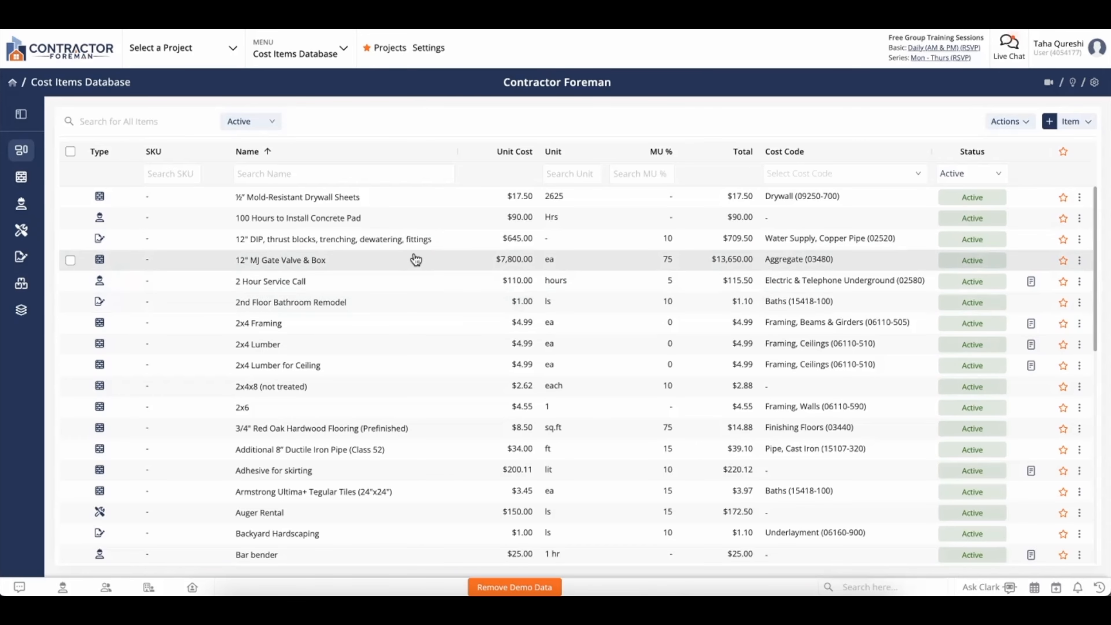
{"action": "scroll", "coordinate": [398, 369], "scroll_direction": "down", "scroll_amount": 3}
{"action": "scroll", "coordinate": [400, 371], "scroll_direction": "down", "scroll_amount": 2}
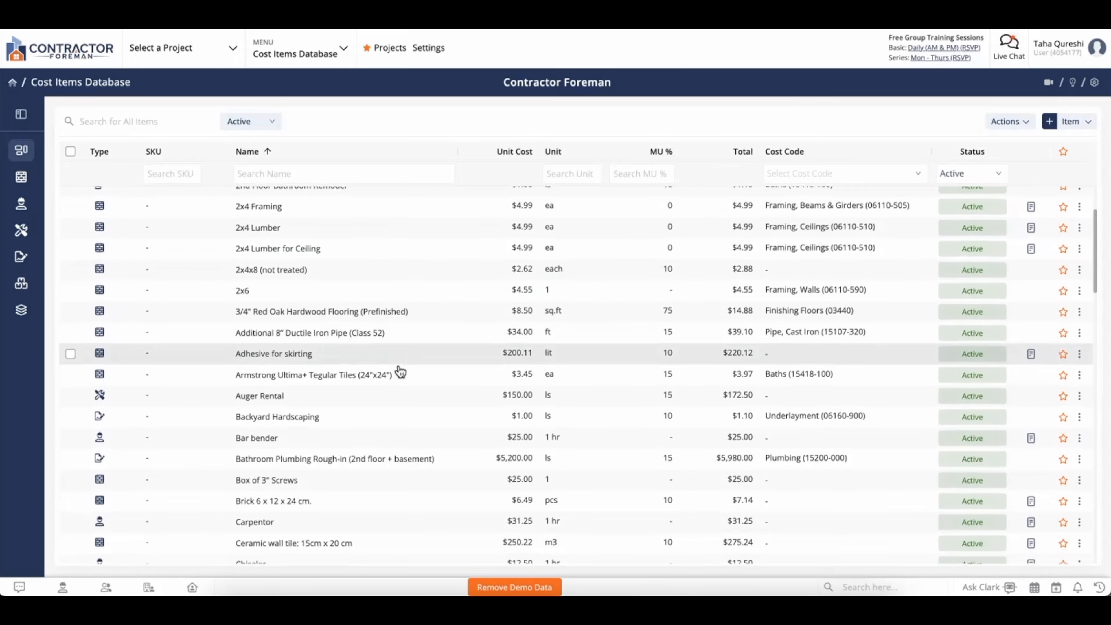
{"action": "scroll", "coordinate": [400, 371], "scroll_direction": "up", "scroll_amount": 3}
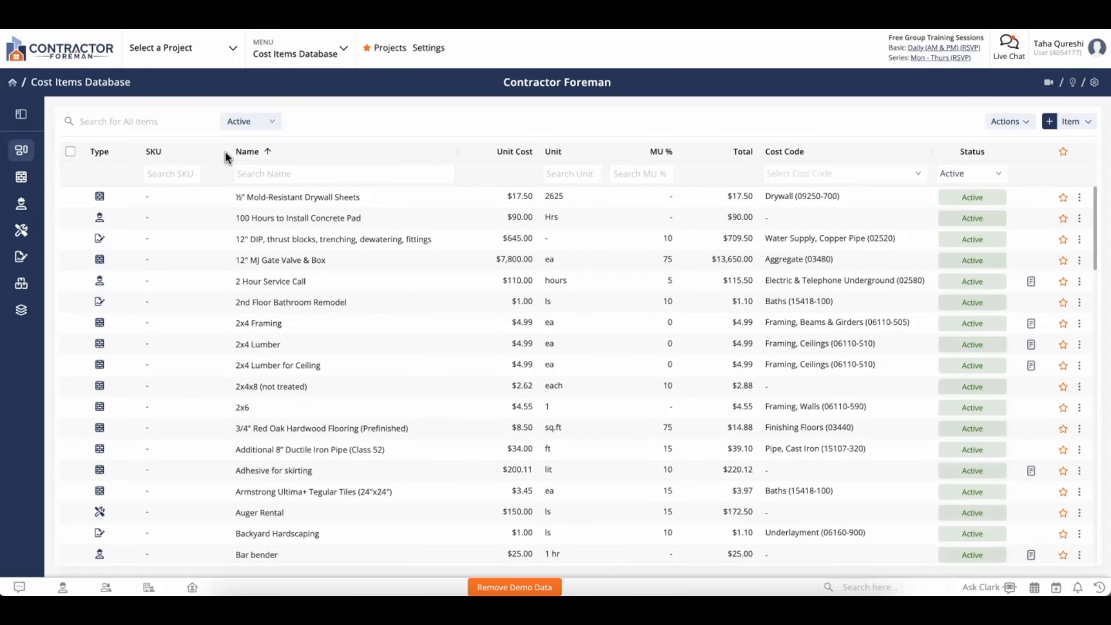
- Try the all-items, SKU and name search boxes, and leave the status filter on Active
{"action": "left_click", "coordinate": [182, 122]}
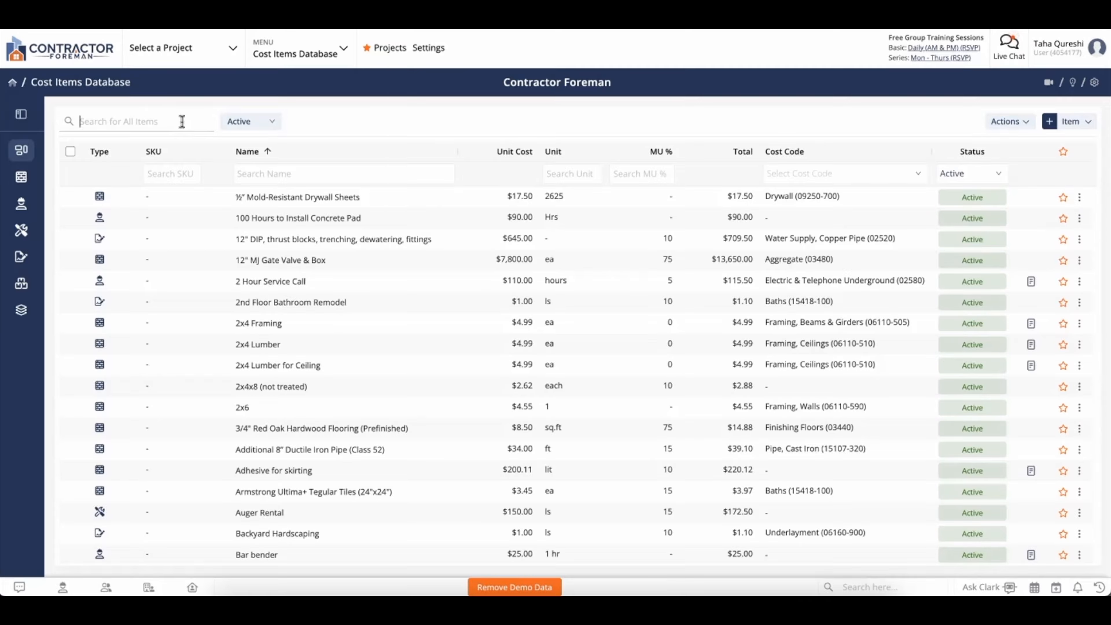
{"action": "left_click", "coordinate": [176, 172]}
{"action": "left_click", "coordinate": [251, 172]}
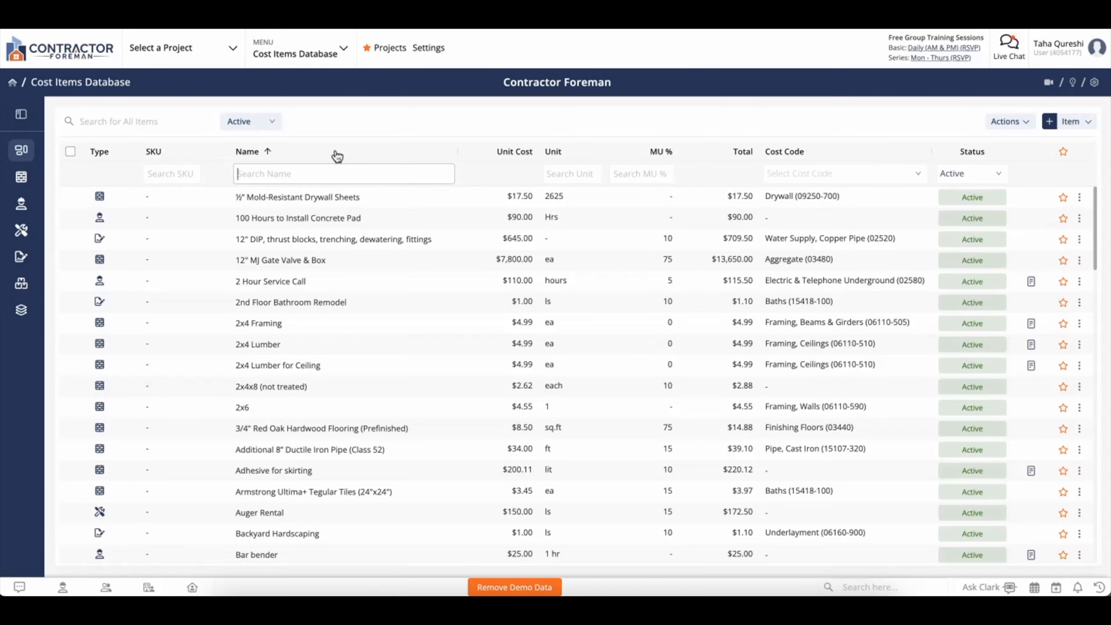
{"action": "left_click", "coordinate": [274, 125]}
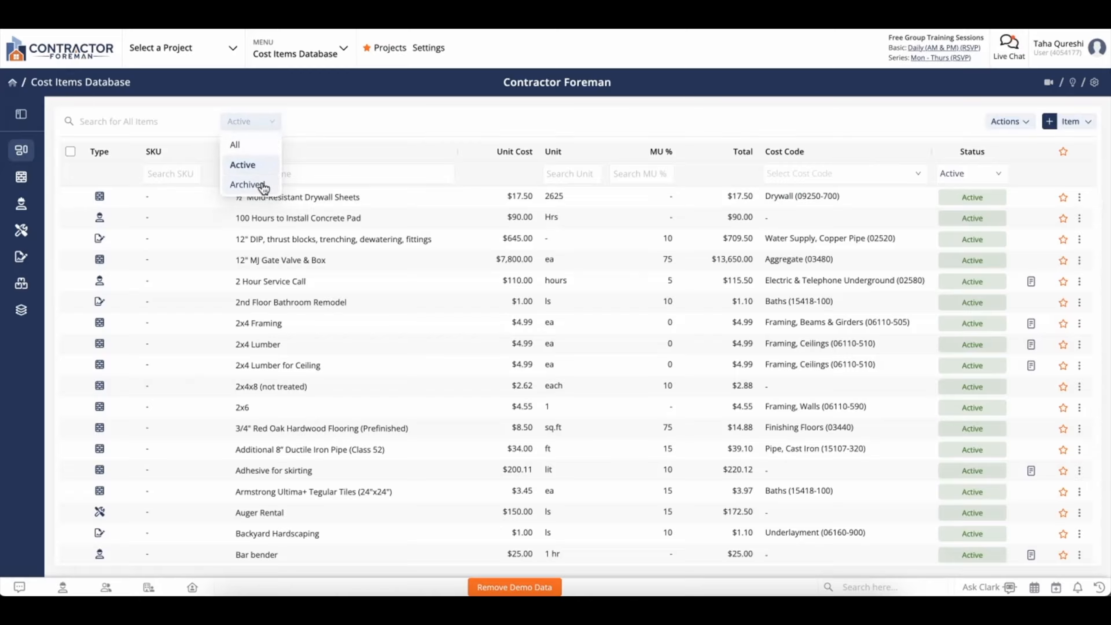
{"action": "left_click", "coordinate": [348, 117]}
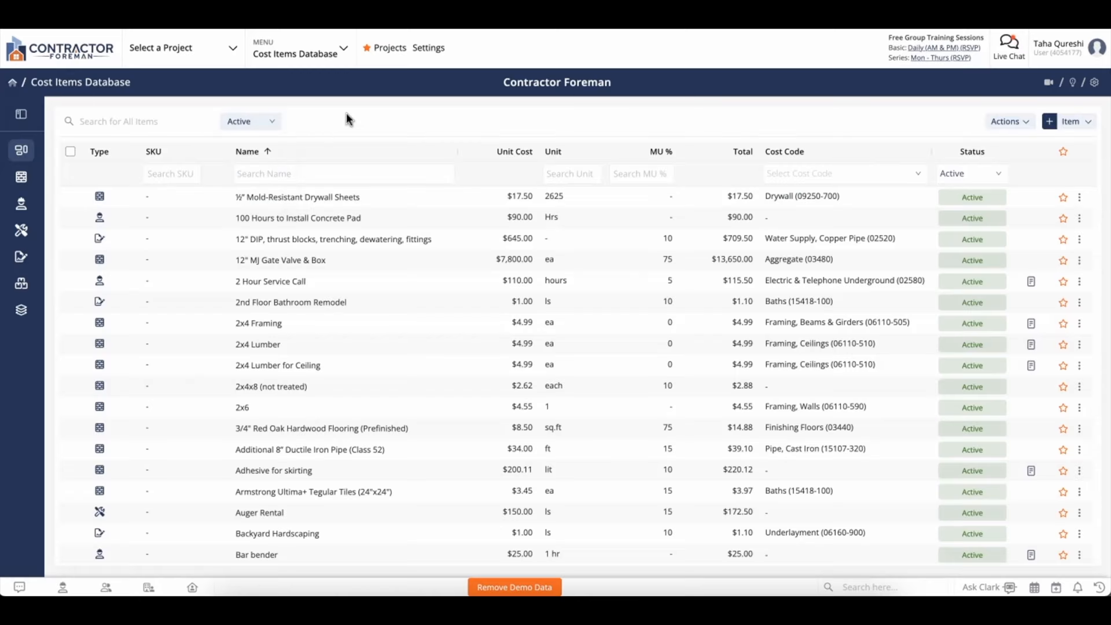
- Filter the sidebar list to Material Items, then Labor Items, then All Items, and open the How-To's help page
{"action": "left_click", "coordinate": [21, 116]}
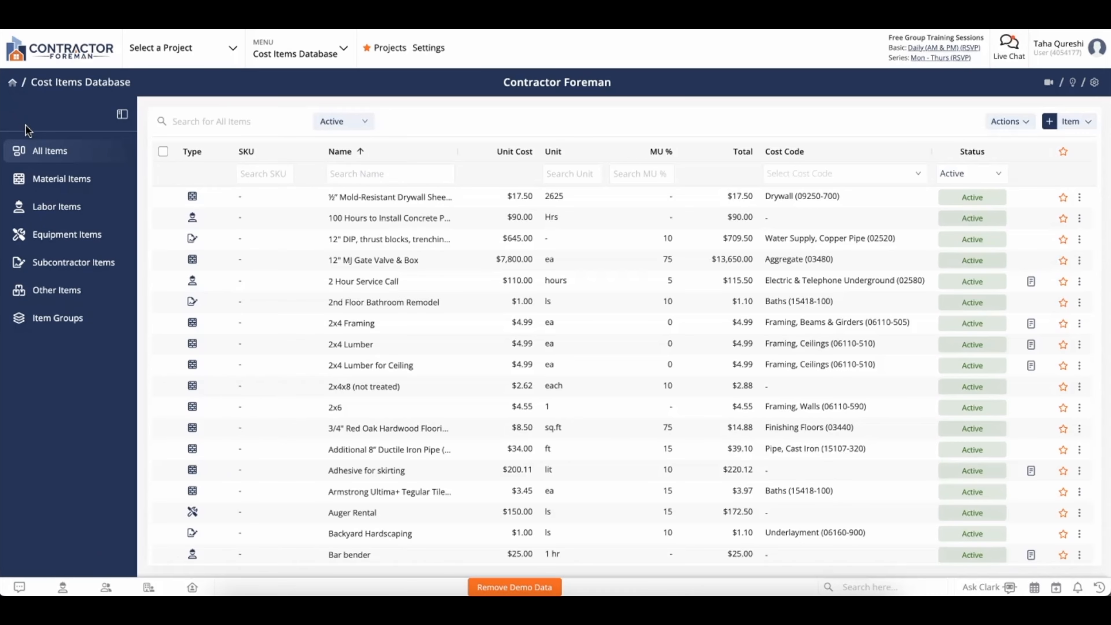
{"action": "left_click", "coordinate": [41, 183]}
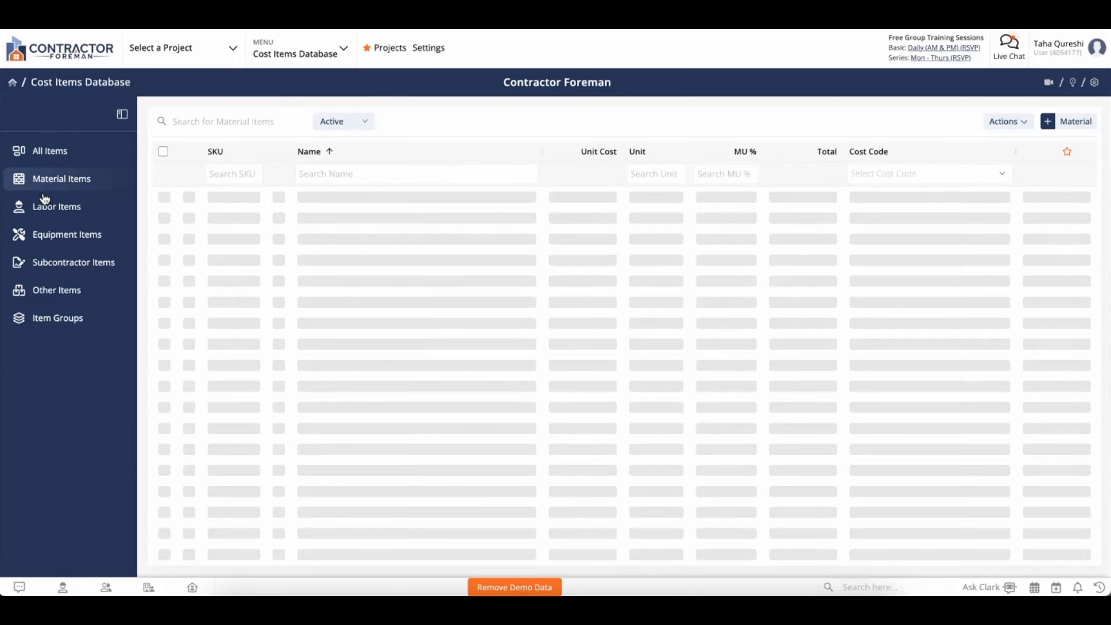
{"action": "left_click", "coordinate": [46, 206]}
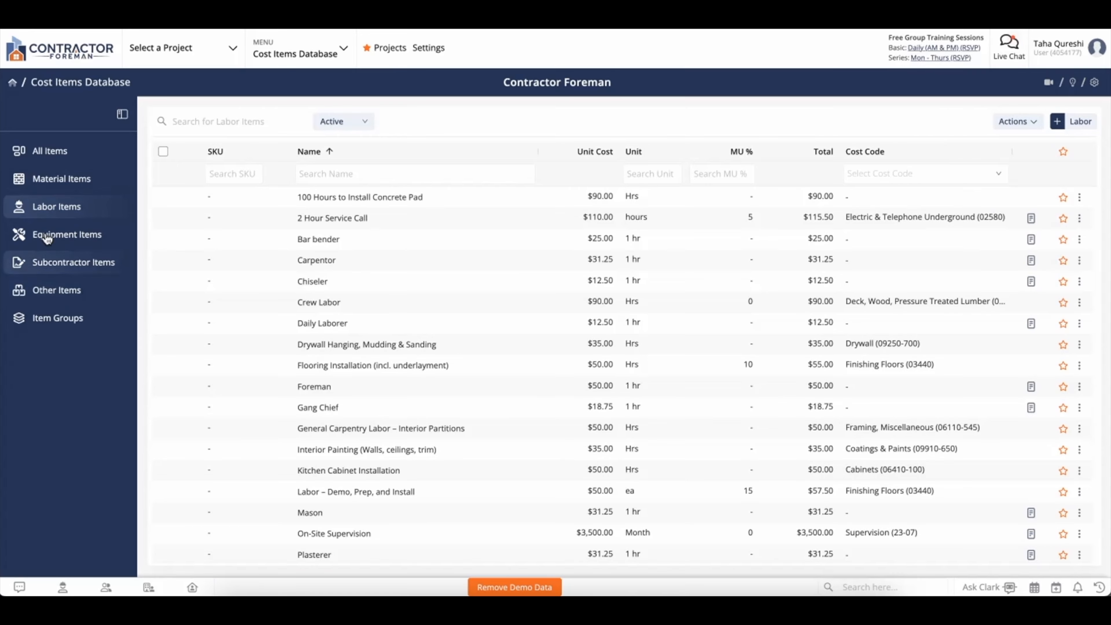
{"action": "left_click", "coordinate": [50, 152]}
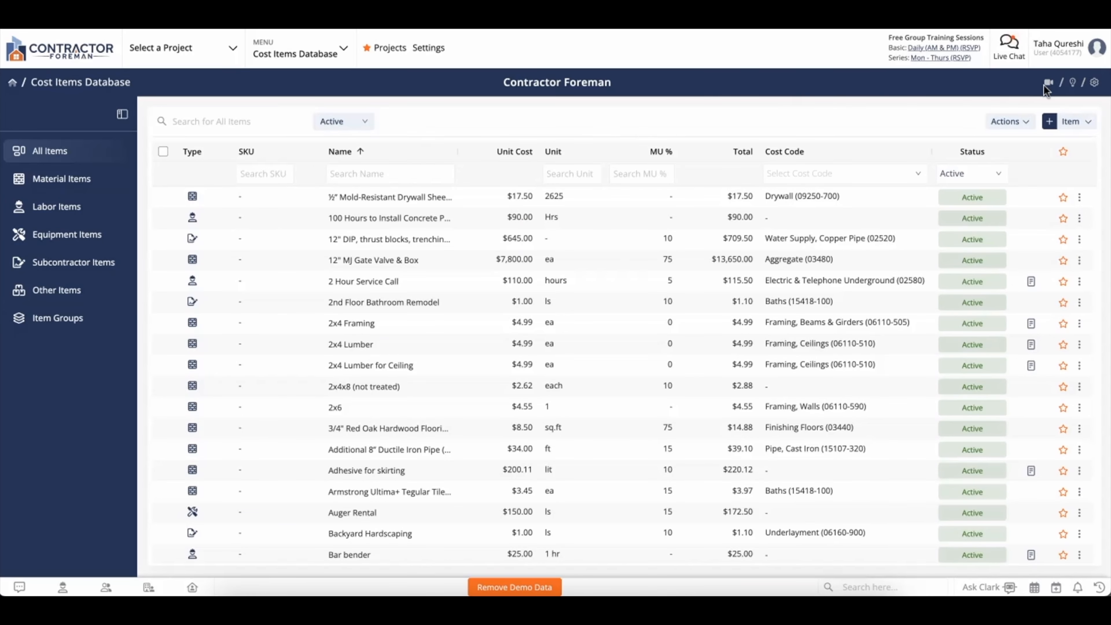
{"action": "left_click", "coordinate": [1048, 83]}
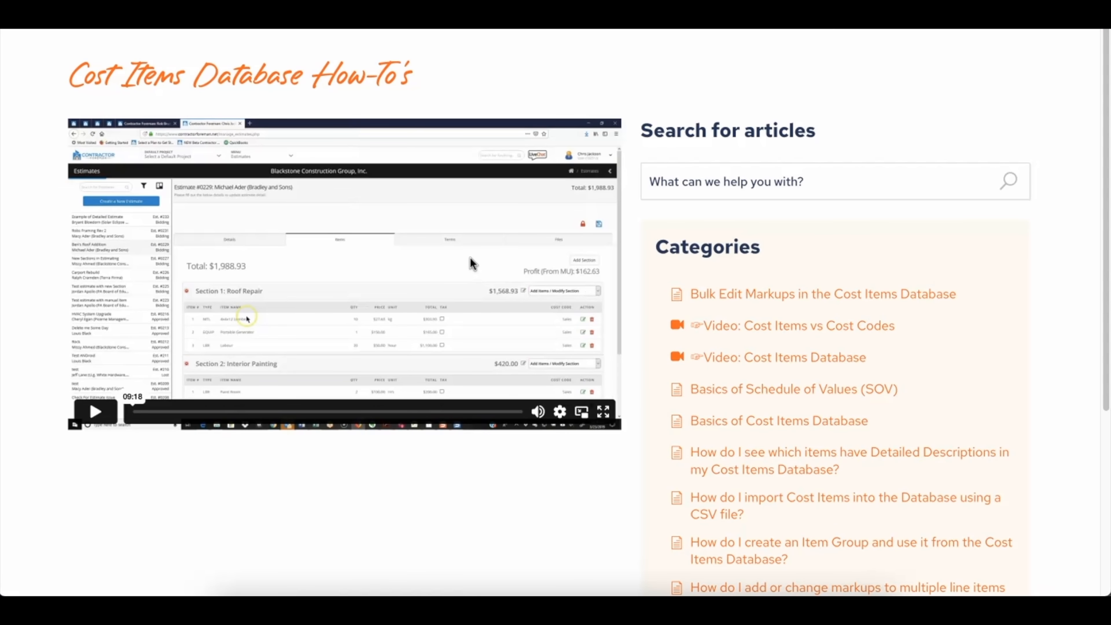
- Scroll through the Cost Items Database How-To's article categories
{"action": "scroll", "coordinate": [470, 258], "scroll_direction": "down", "scroll_amount": 1}
{"action": "scroll", "coordinate": [782, 267], "scroll_direction": "down", "scroll_amount": 3}
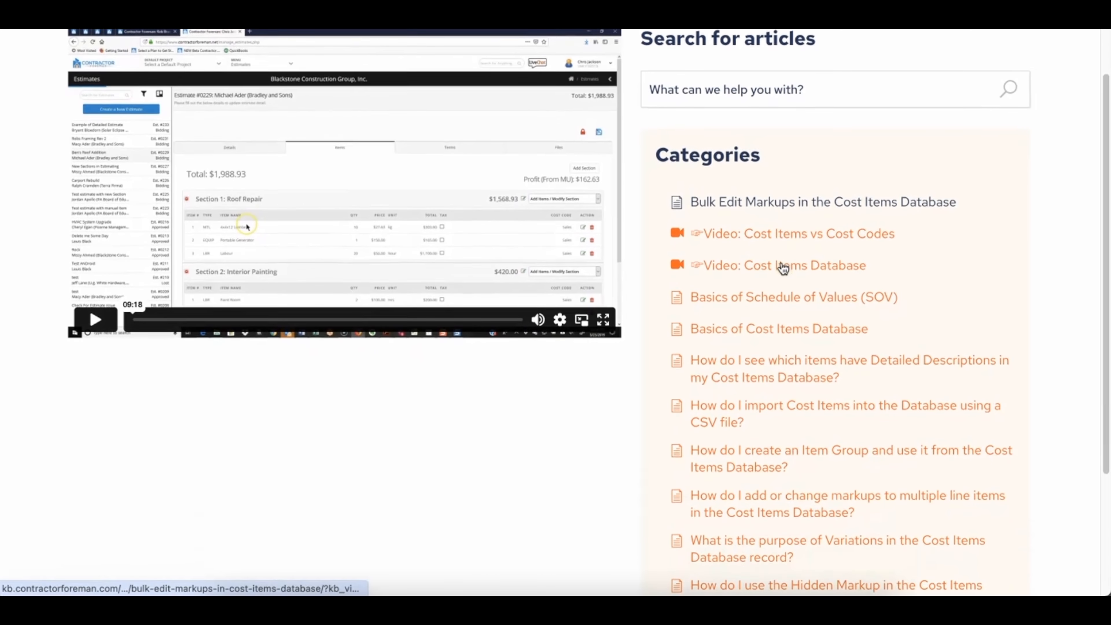
{"action": "scroll", "coordinate": [782, 268], "scroll_direction": "down", "scroll_amount": 1}
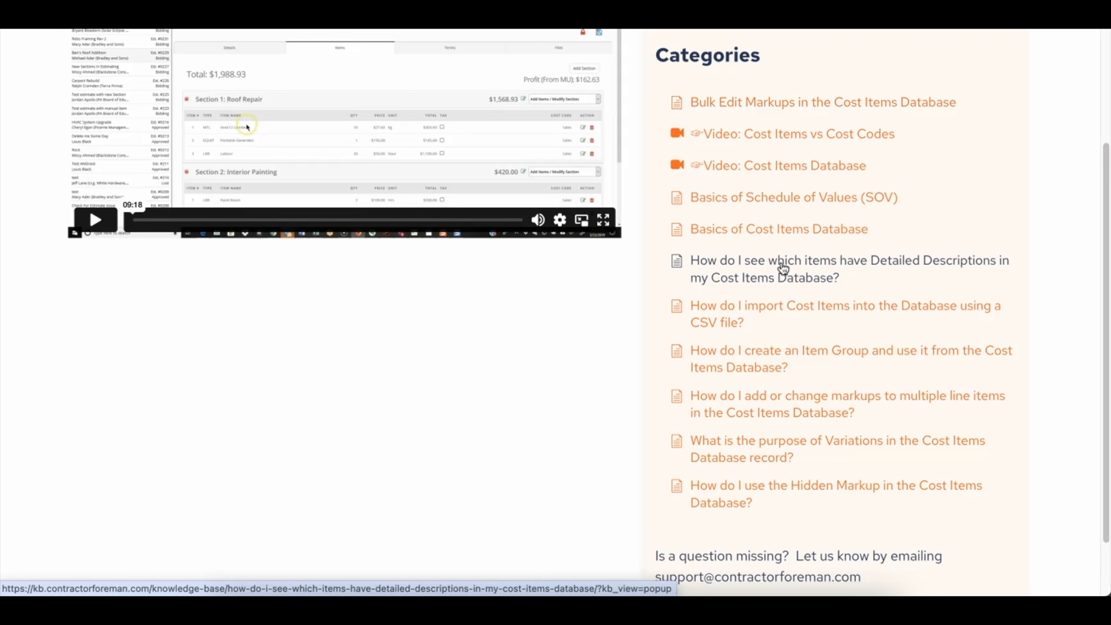
{"action": "scroll", "coordinate": [782, 268], "scroll_direction": "up", "scroll_amount": 4}
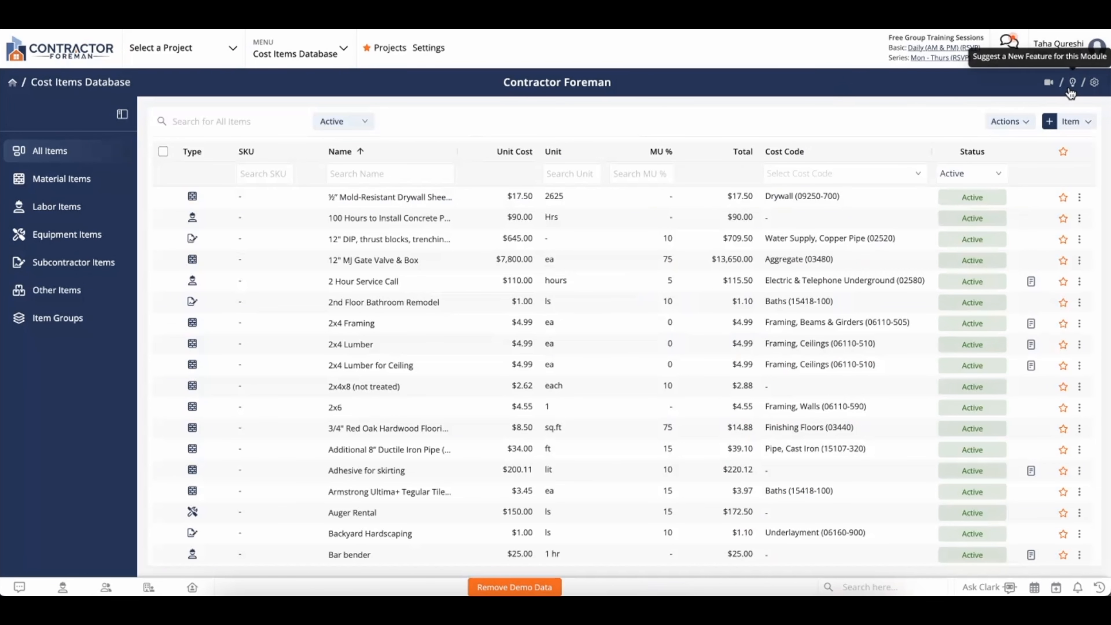
{"action": "left_click", "coordinate": [1071, 88]}
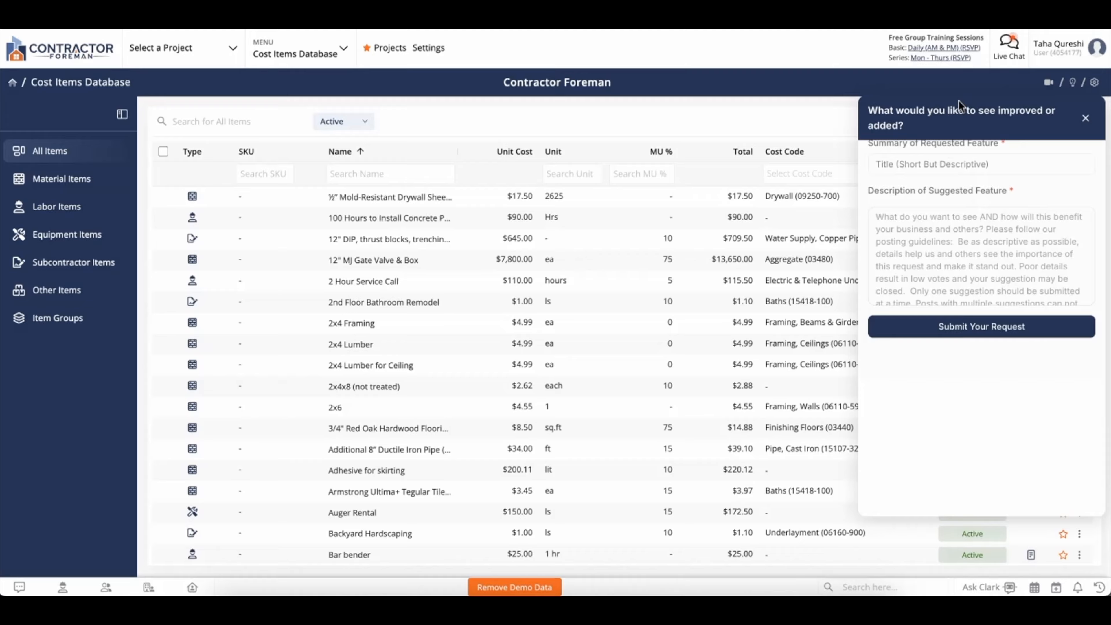
{"action": "left_click", "coordinate": [960, 86]}
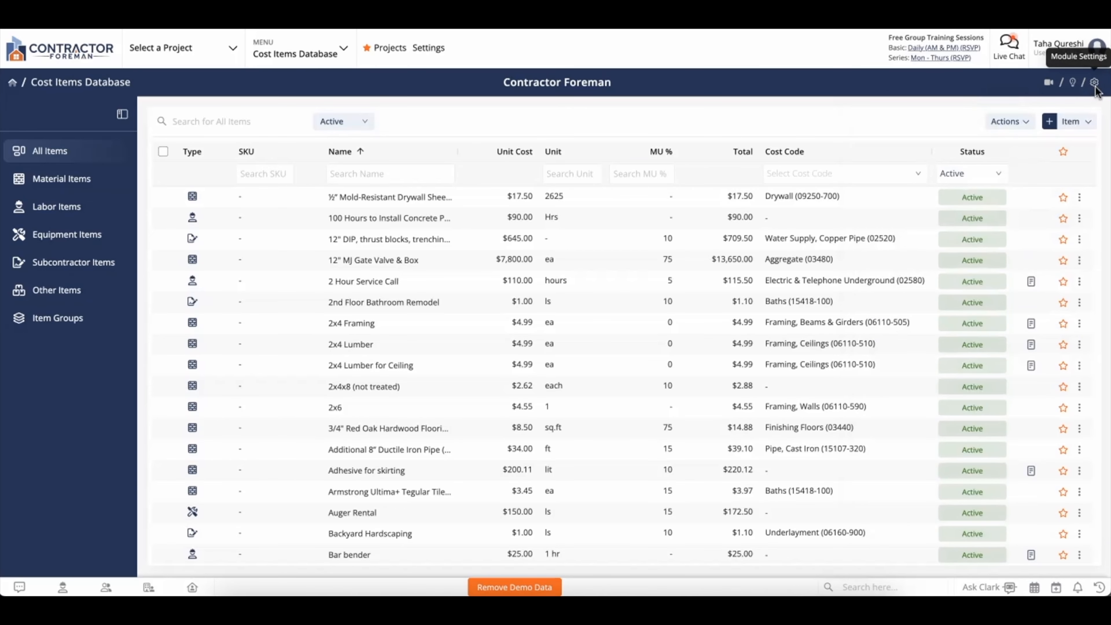
{"action": "left_click", "coordinate": [1094, 84]}
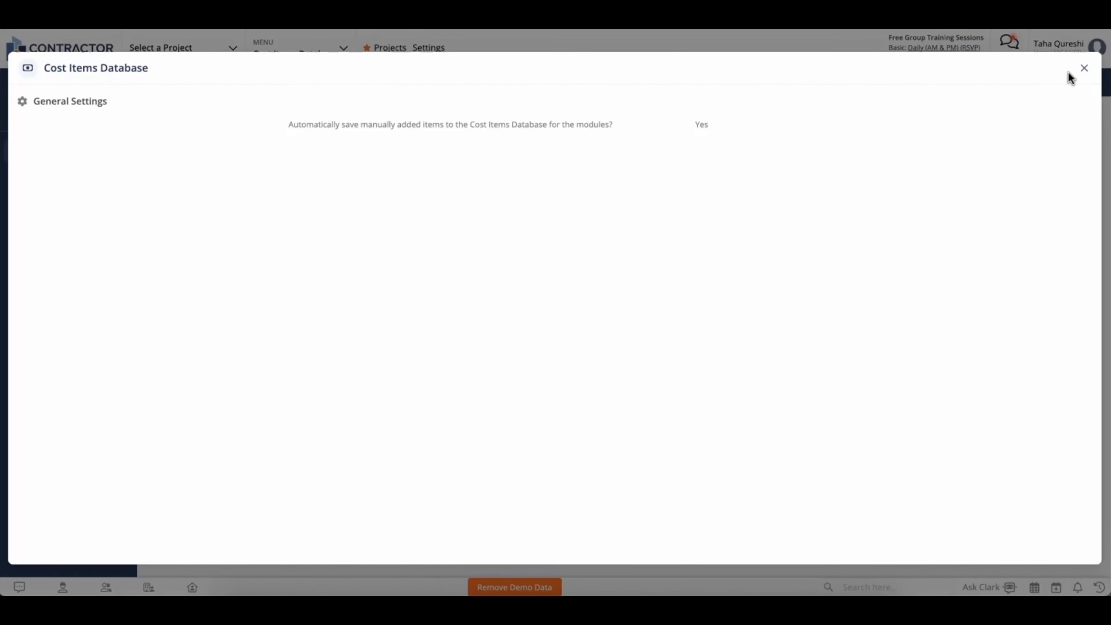
{"action": "left_click", "coordinate": [1083, 69]}
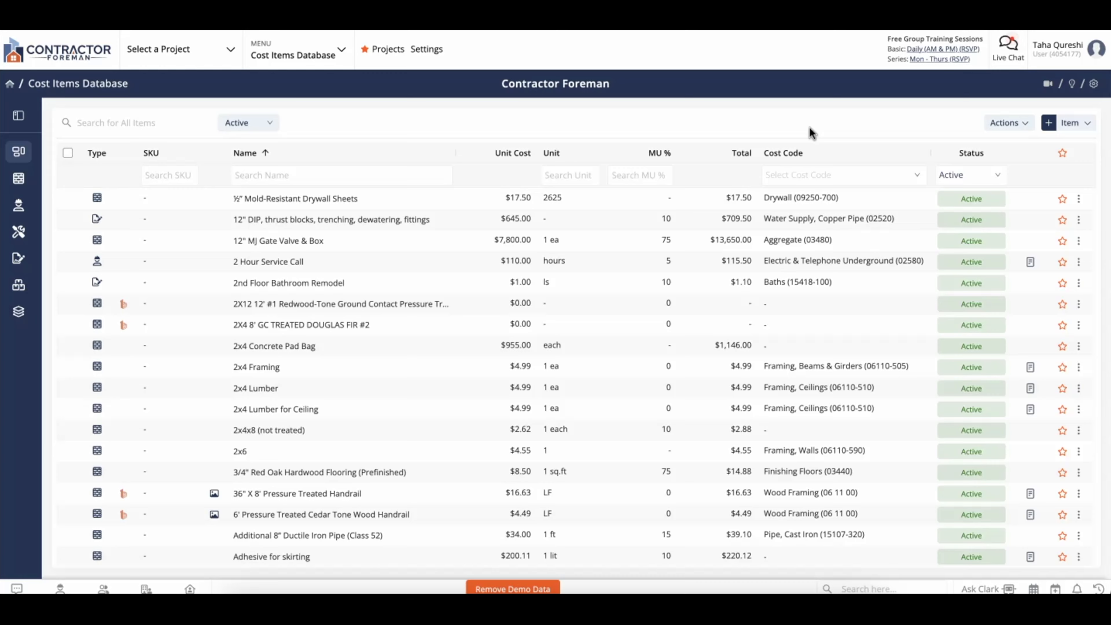
- Create a new material item named 'One Gallon Bucket of Paint'
{"action": "left_click", "coordinate": [1070, 124]}
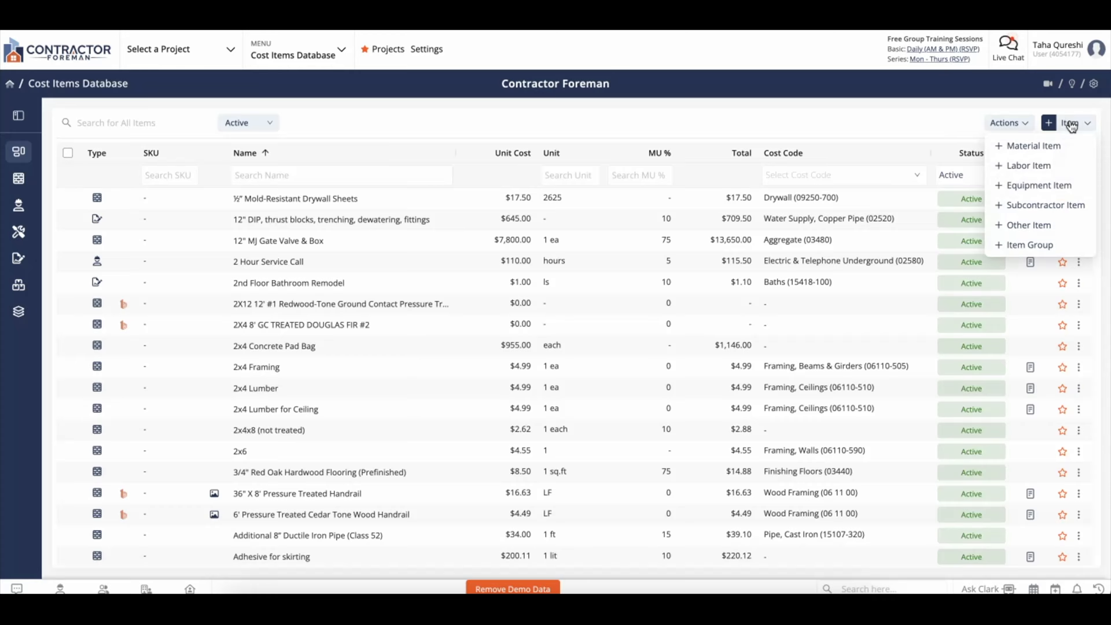
{"action": "left_click", "coordinate": [1020, 155]}
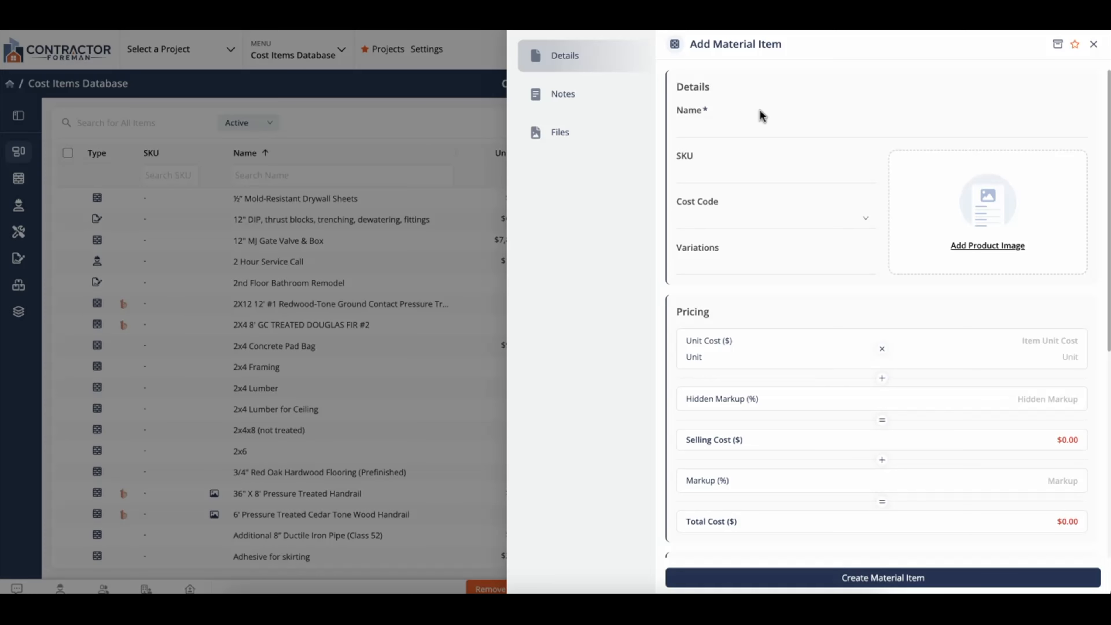
{"action": "left_click", "coordinate": [719, 129]}
{"action": "type", "text": "One "}
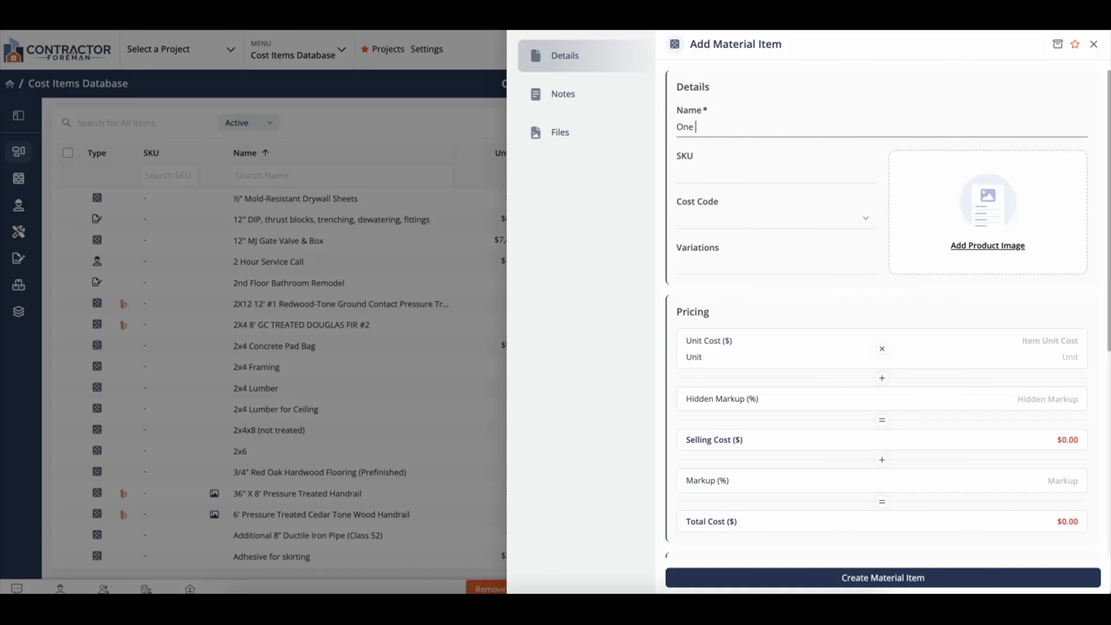
{"action": "type", "text": "Gallon Bucket of Paint"}
- Assign the item the cost code Painting (09910-200)
{"action": "left_click", "coordinate": [727, 216]}
{"action": "type", "text": "paint"}
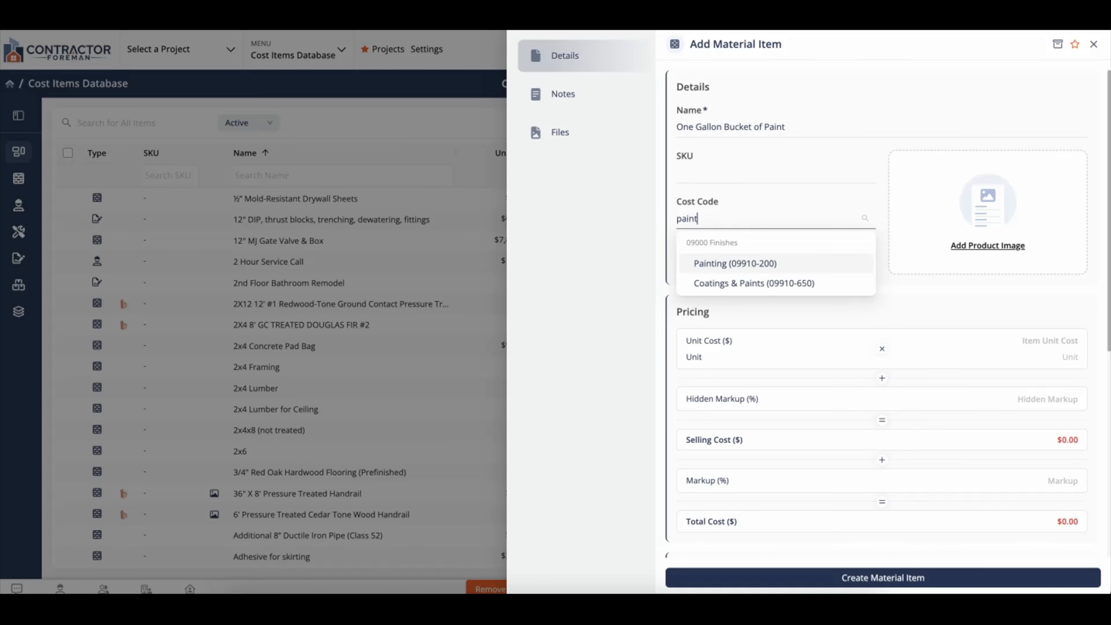
{"action": "left_click", "coordinate": [752, 268]}
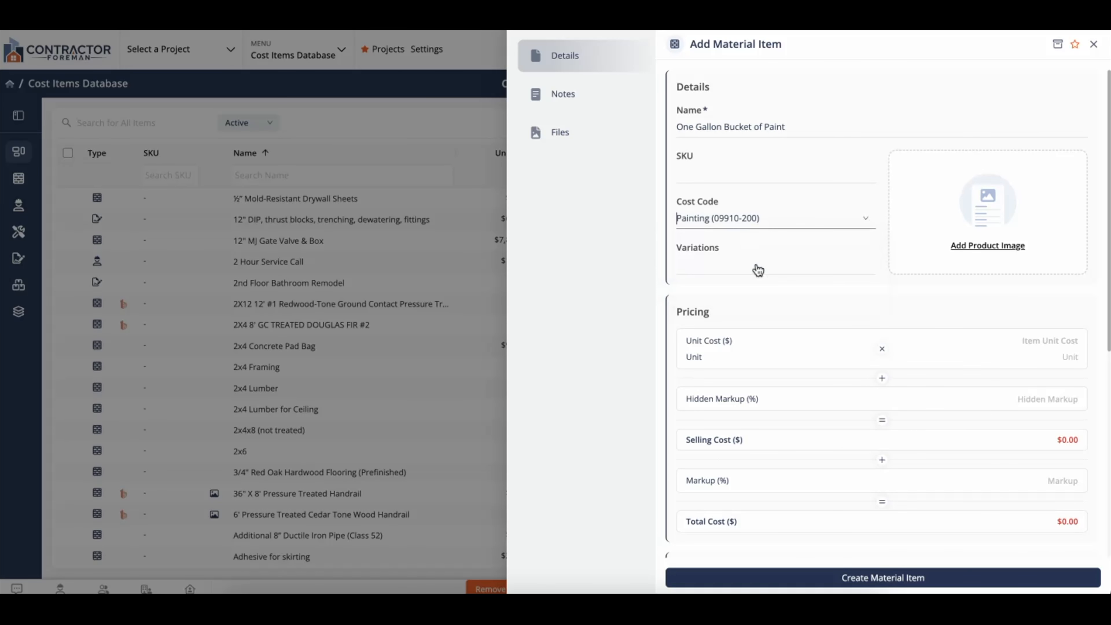
{"action": "left_click", "coordinate": [954, 240]}
- Upload Gallon of Paint.jpeg as the product image and add variations Green, Blue, Black and Orange
{"action": "double_click", "coordinate": [458, 208]}
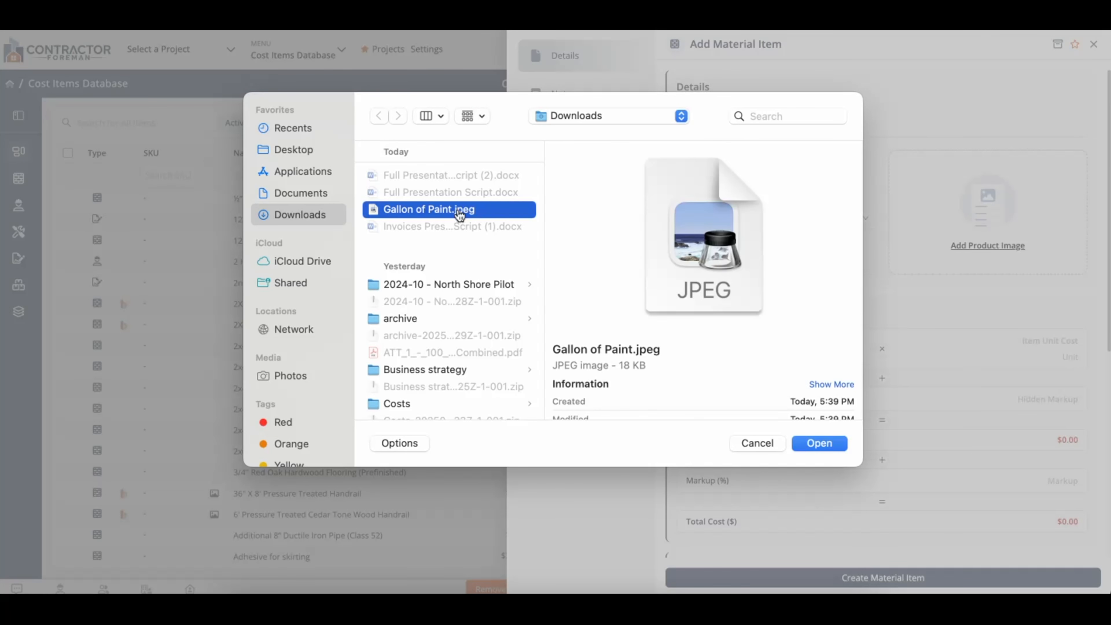
{"action": "left_click", "coordinate": [761, 268]}
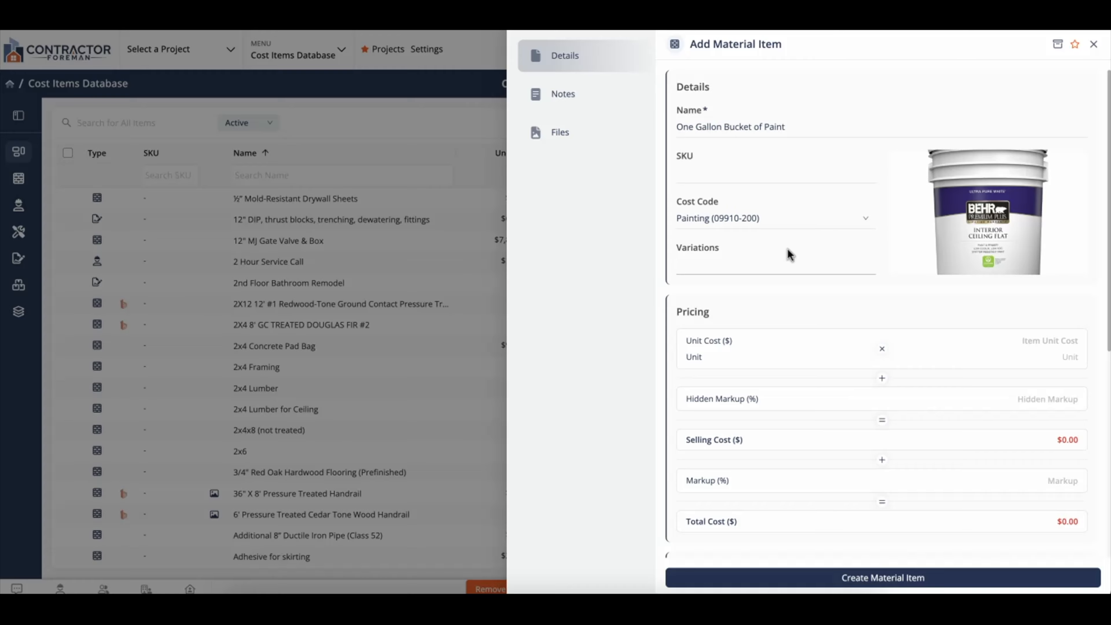
{"action": "type", "text": "Greem"}
{"action": "key", "text": "BackSpace"}
{"action": "type", "text": "n"}
{"action": "key", "text": "Return"}
{"action": "type", "text": "Blue"}
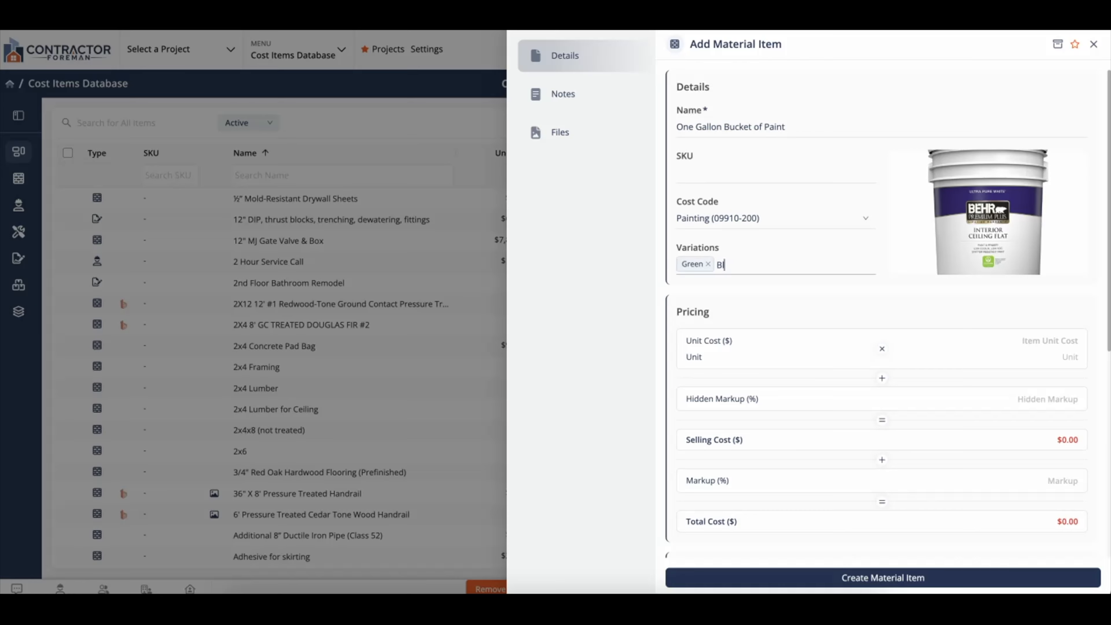
{"action": "key", "text": "Return"}
{"action": "type", "text": "Black"}
{"action": "key", "text": "Return"}
{"action": "type", "text": "Orange"}
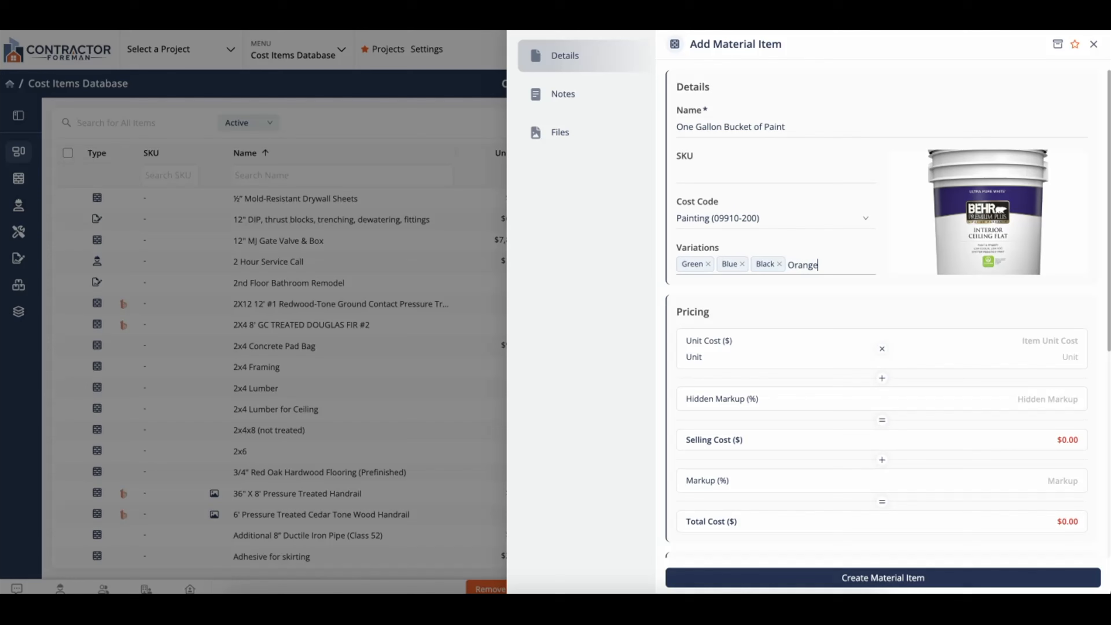
{"action": "key", "text": "Return"}
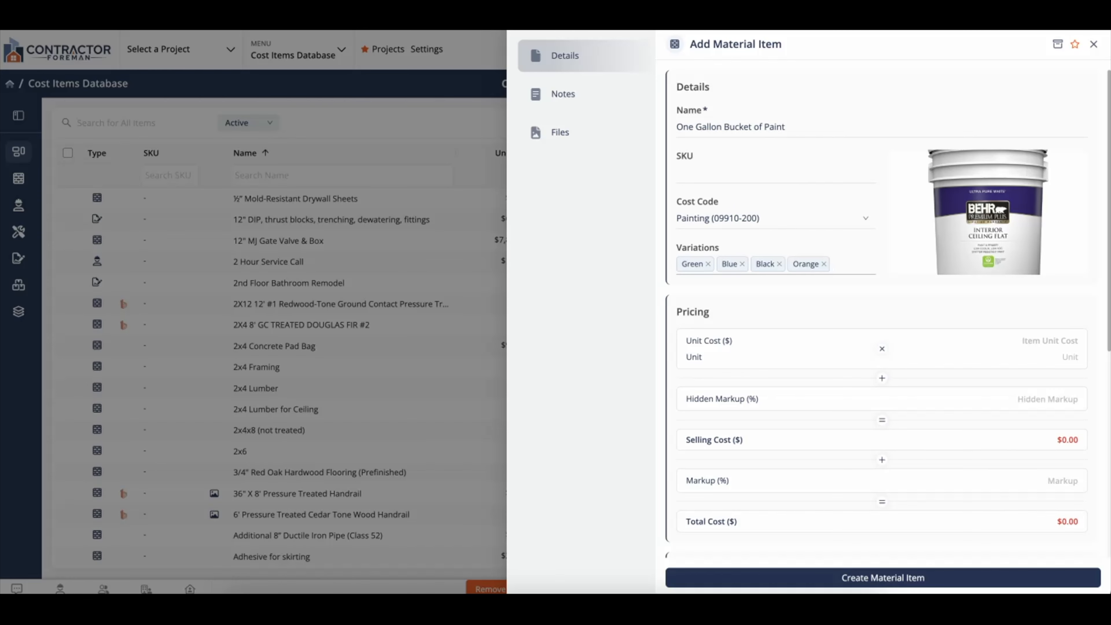
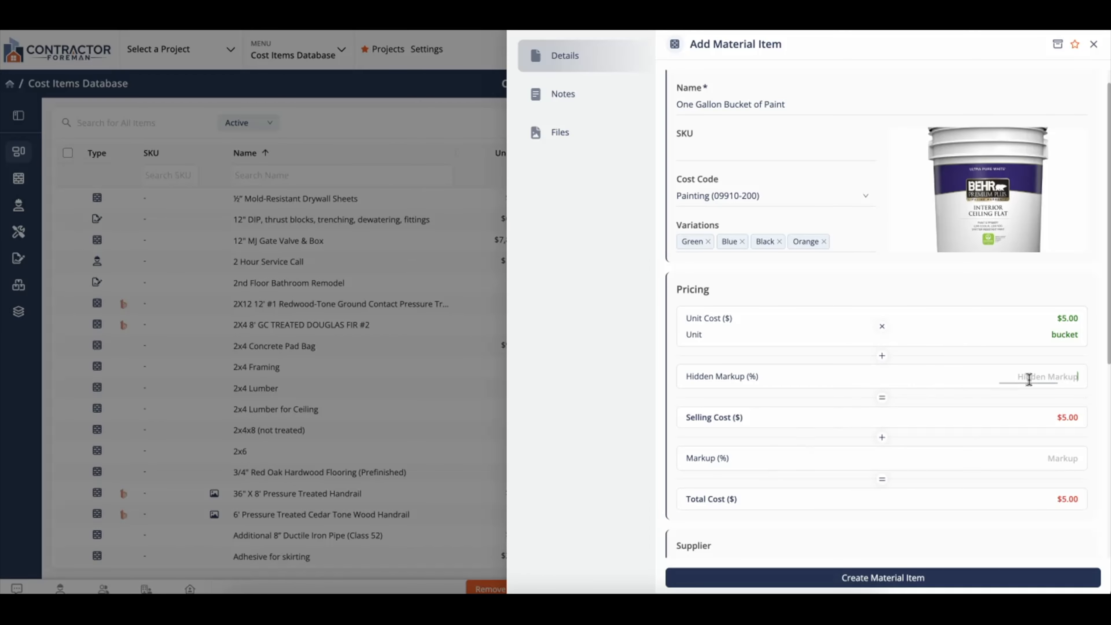
- Give the paint item a 20% hidden markup so its selling price becomes $6.00
{"action": "type", "text": "20"}
{"action": "left_click", "coordinate": [976, 365]}
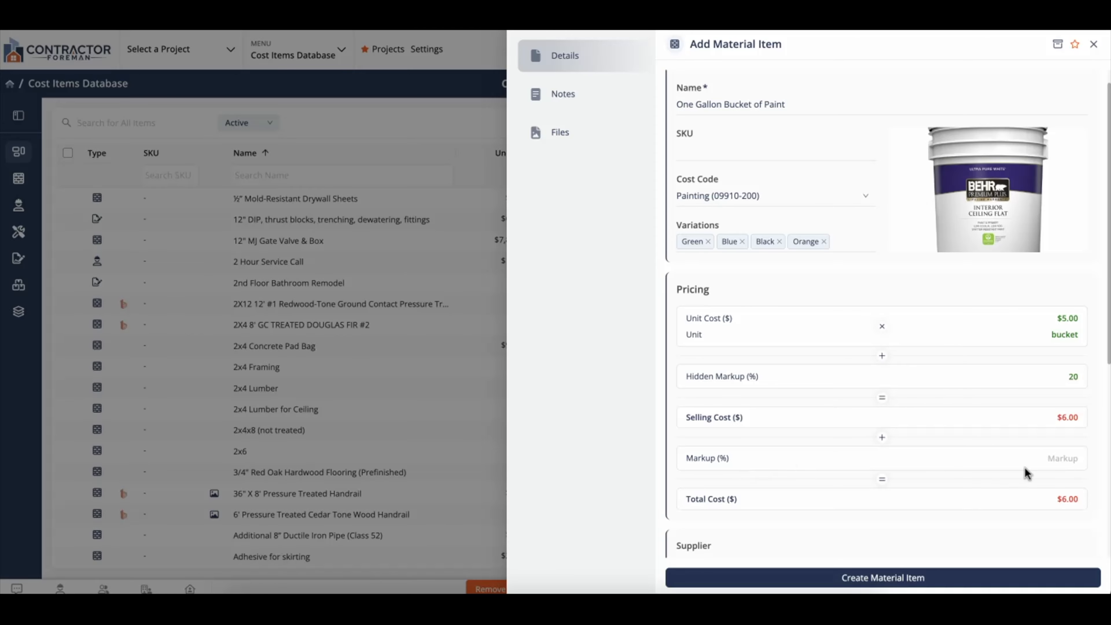
{"action": "scroll", "coordinate": [1027, 474], "scroll_direction": "down", "scroll_amount": 4}
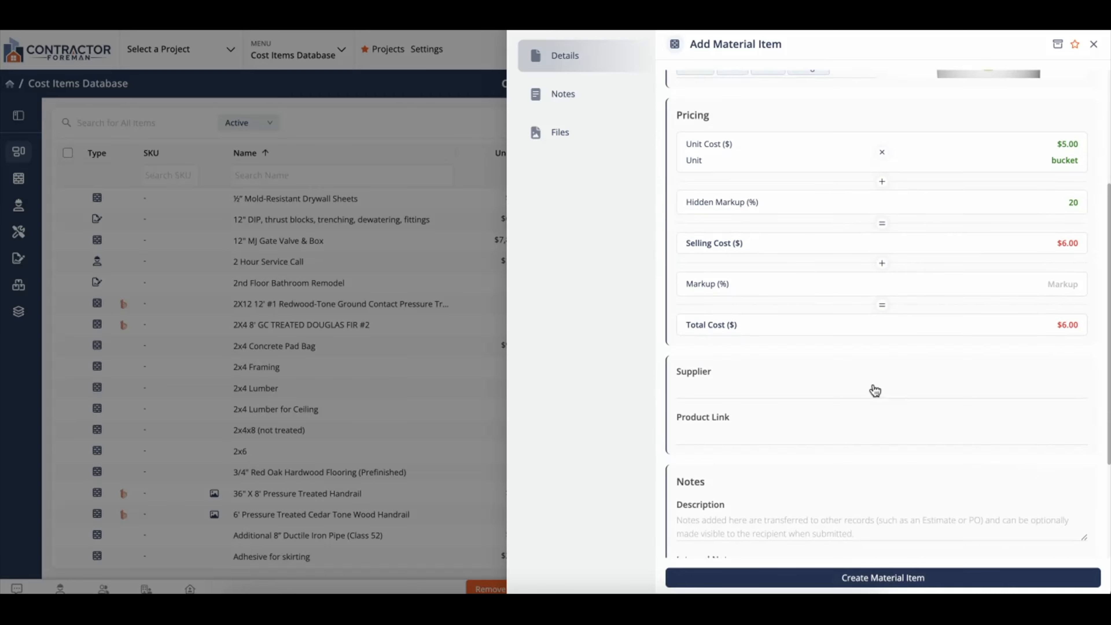
{"action": "left_click", "coordinate": [875, 396]}
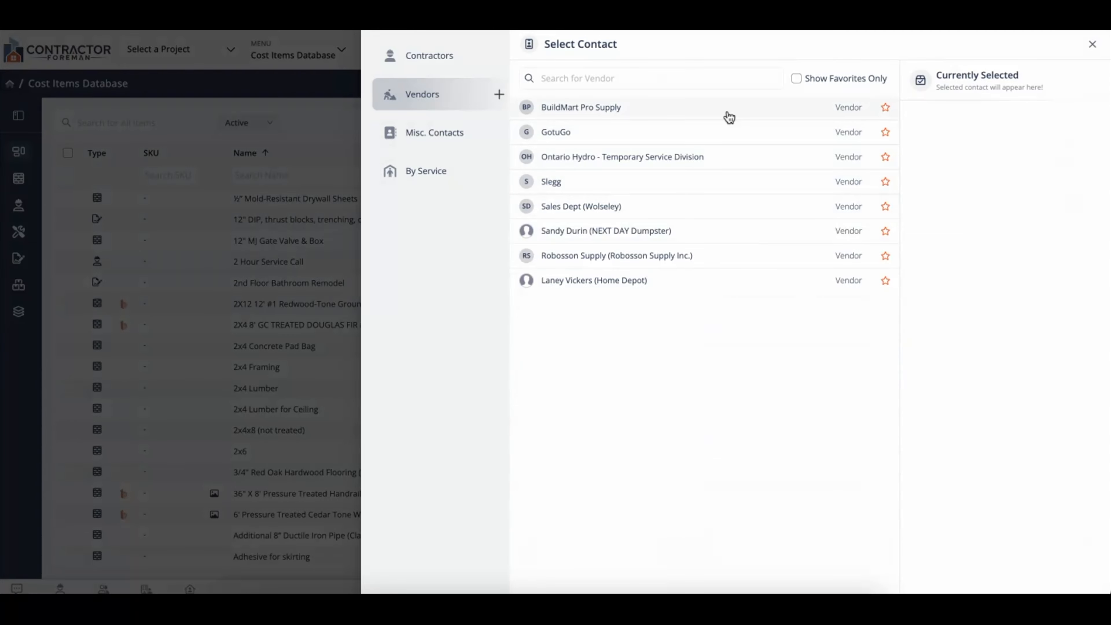
- Set supplier BuildMart Pro Supply, add the description 'One Gallon of Paint', and save the item
{"action": "left_click", "coordinate": [727, 115]}
{"action": "scroll", "coordinate": [846, 397], "scroll_direction": "down", "scroll_amount": 1}
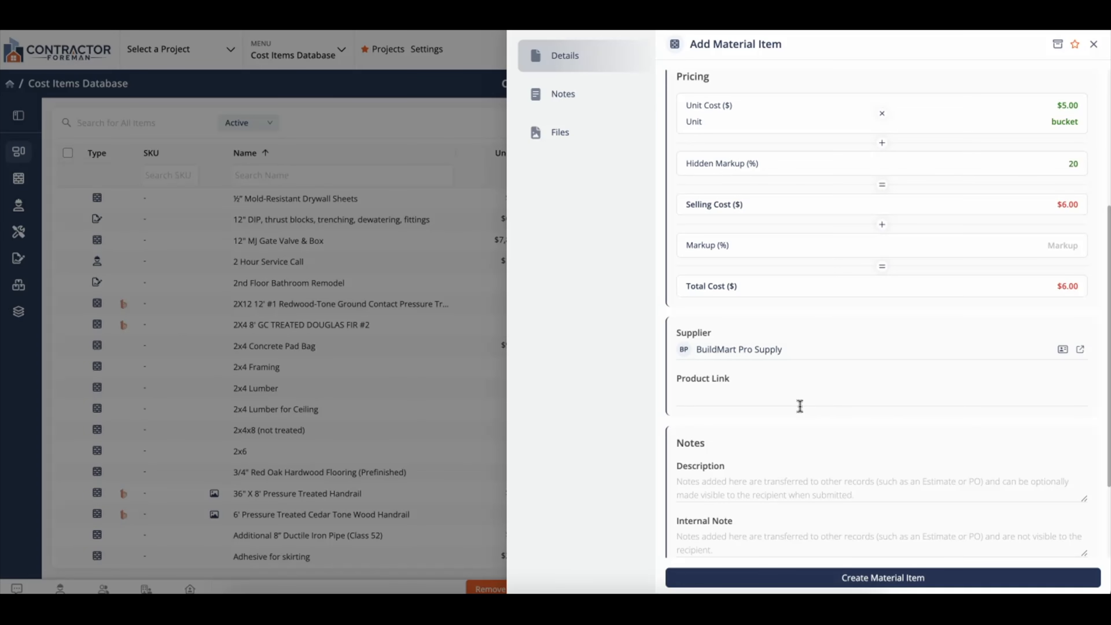
{"action": "scroll", "coordinate": [806, 401], "scroll_direction": "down", "scroll_amount": 2}
{"action": "left_click", "coordinate": [807, 429]}
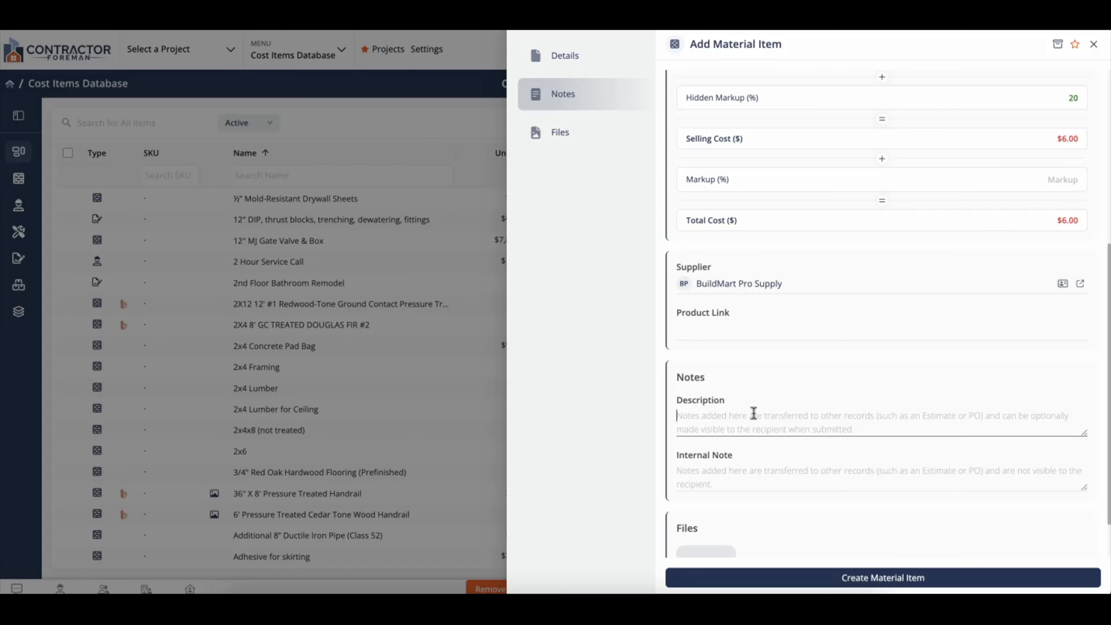
{"action": "left_click", "coordinate": [752, 469]}
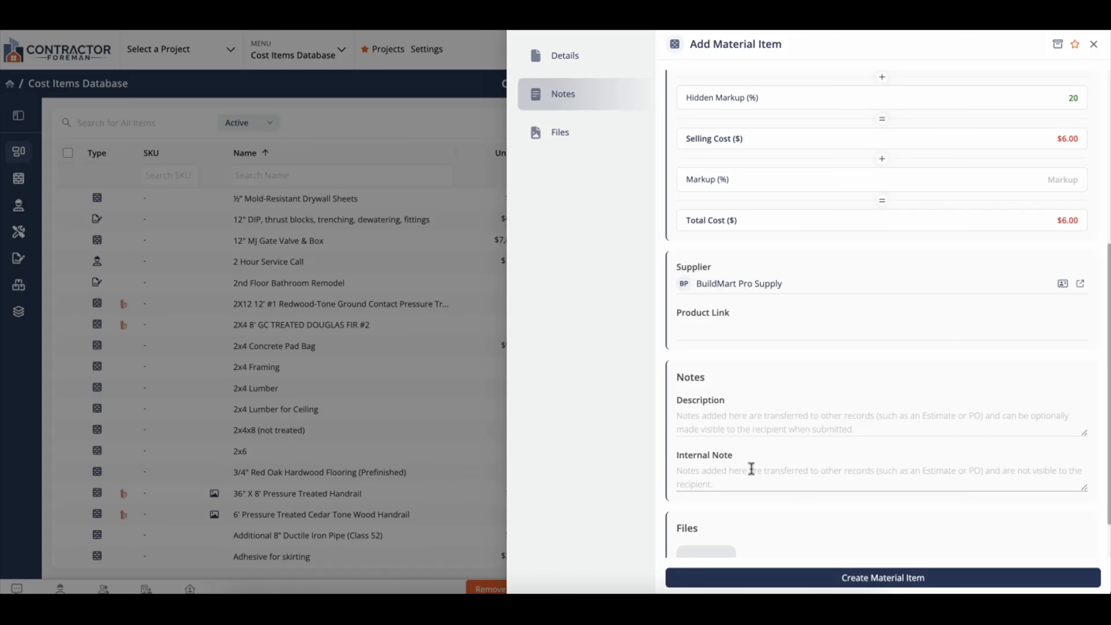
{"action": "left_click", "coordinate": [748, 428]}
{"action": "type", "text": "One Gallon of Paint"}
{"action": "scroll", "coordinate": [871, 364], "scroll_direction": "down", "scroll_amount": 1}
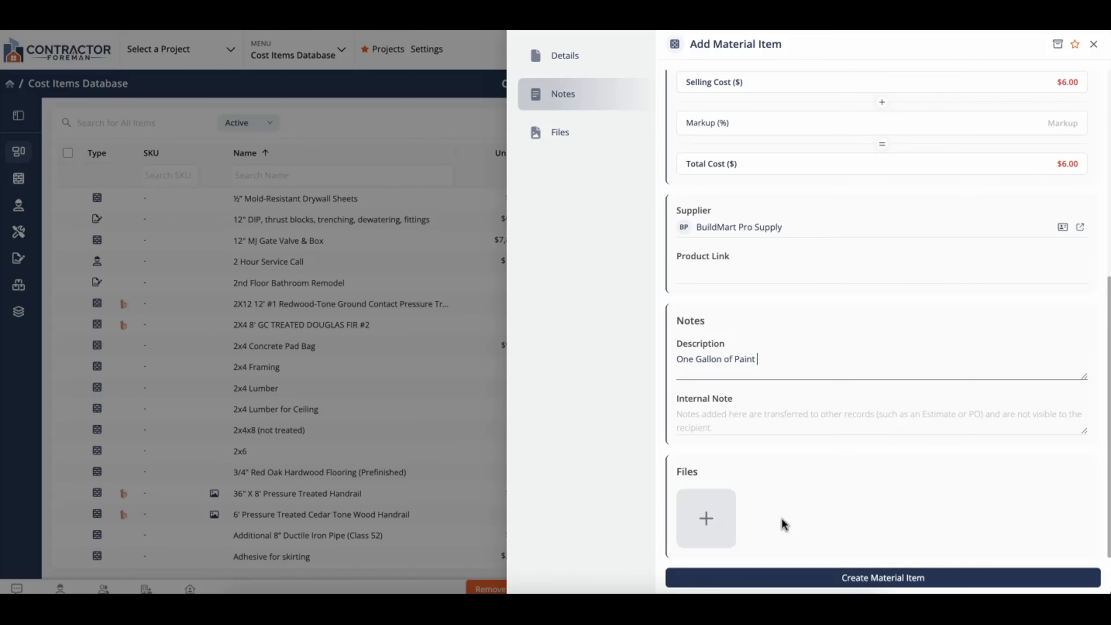
{"action": "left_click", "coordinate": [810, 579]}
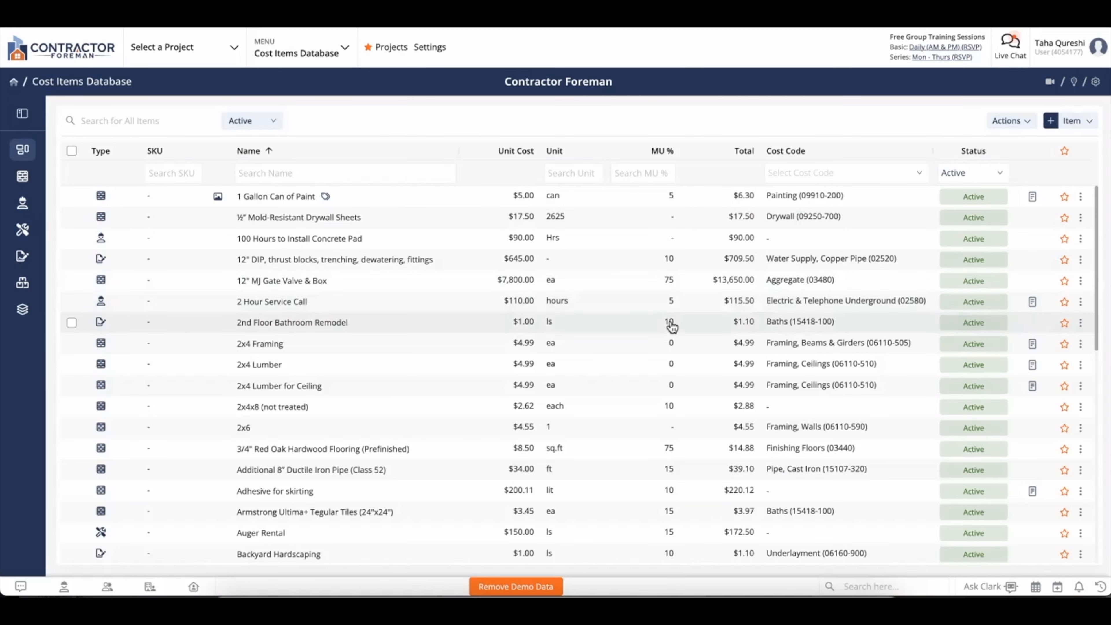
- Compare the MU % values across the cost items list and show the Actions list
{"action": "scroll", "coordinate": [671, 328], "scroll_direction": "down", "scroll_amount": 2}
{"action": "scroll", "coordinate": [672, 329], "scroll_direction": "down", "scroll_amount": 4}
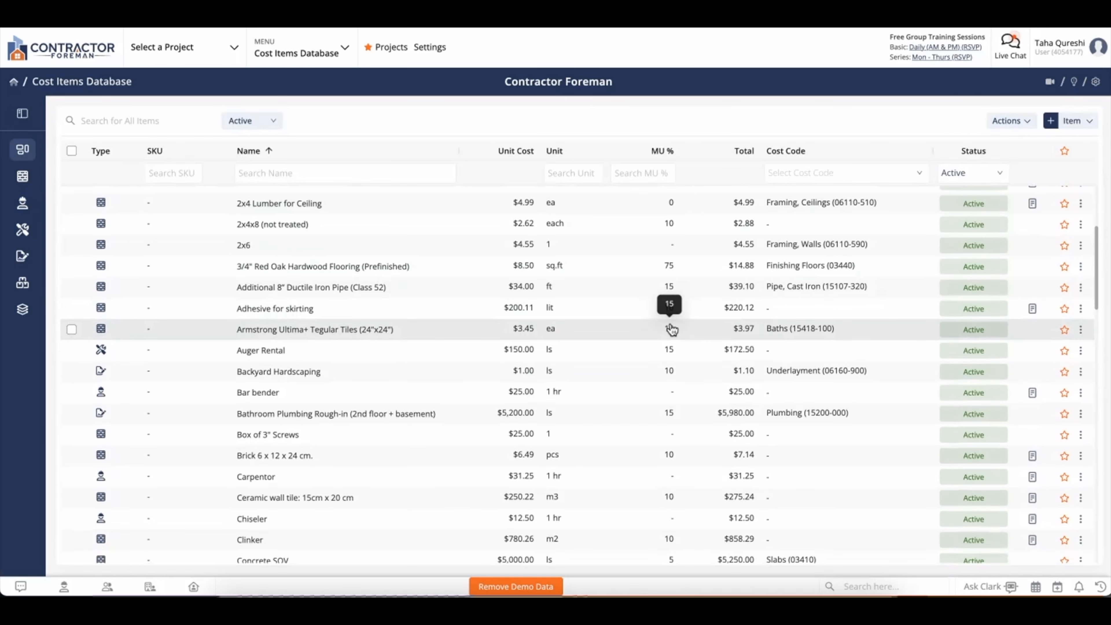
{"action": "scroll", "coordinate": [673, 329], "scroll_direction": "up", "scroll_amount": 6}
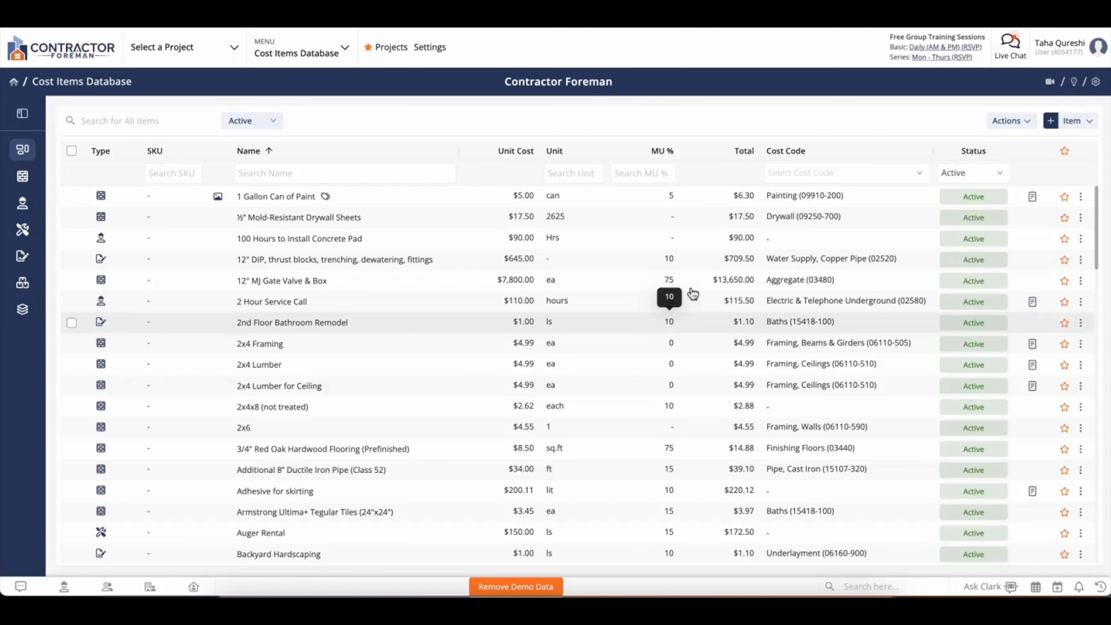
{"action": "left_click", "coordinate": [1006, 122]}
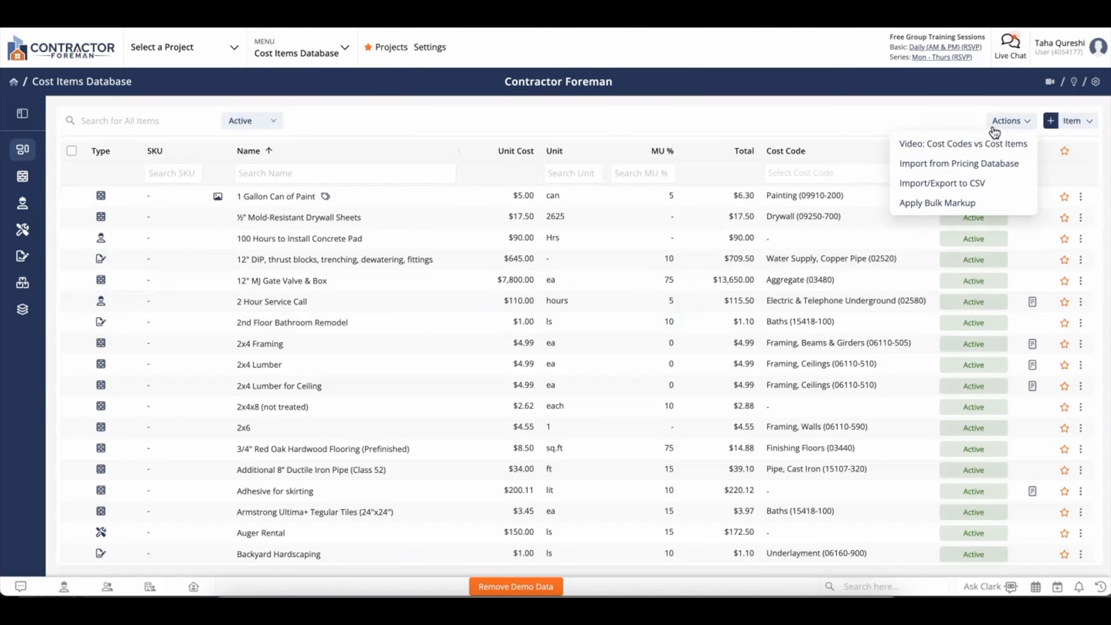
{"action": "left_click", "coordinate": [959, 204]}
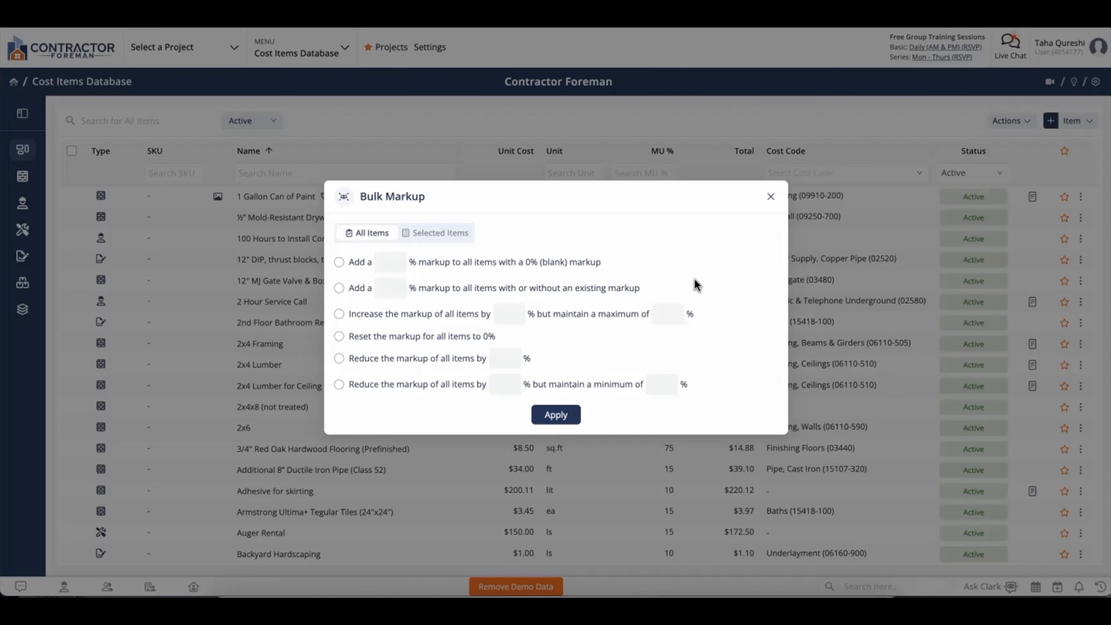
{"action": "left_click", "coordinate": [769, 198]}
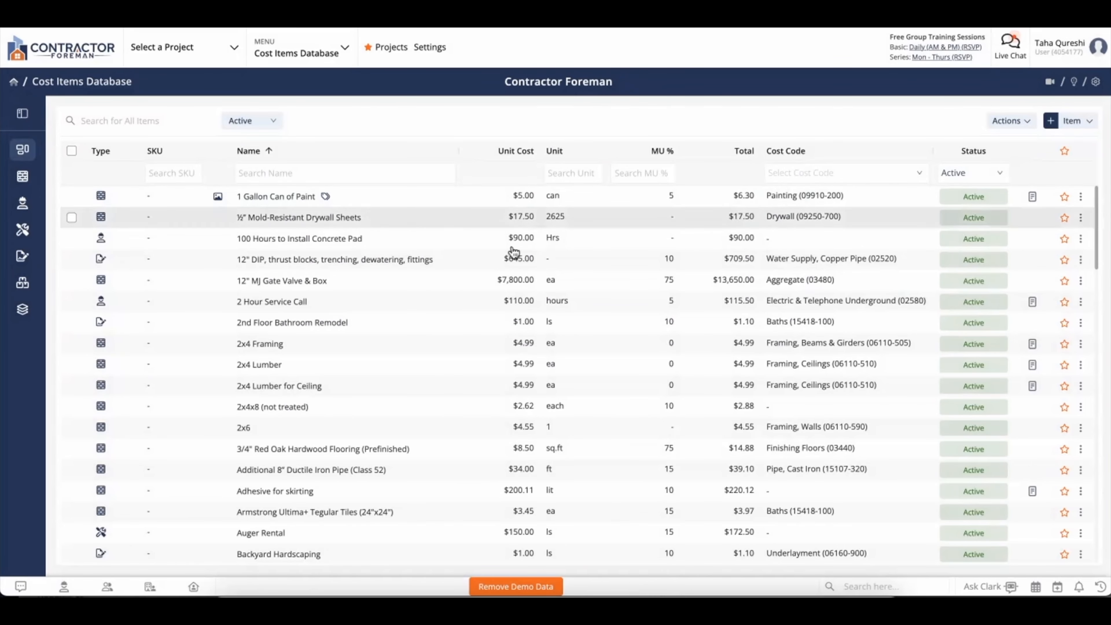
{"action": "left_click", "coordinate": [22, 183]}
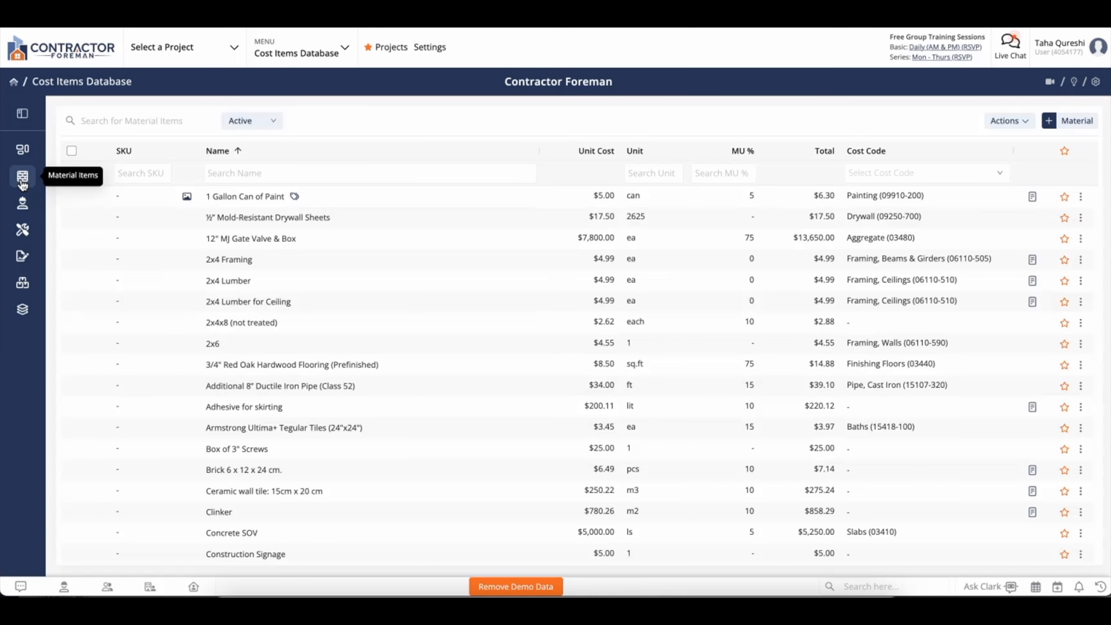
{"action": "left_click", "coordinate": [72, 151]}
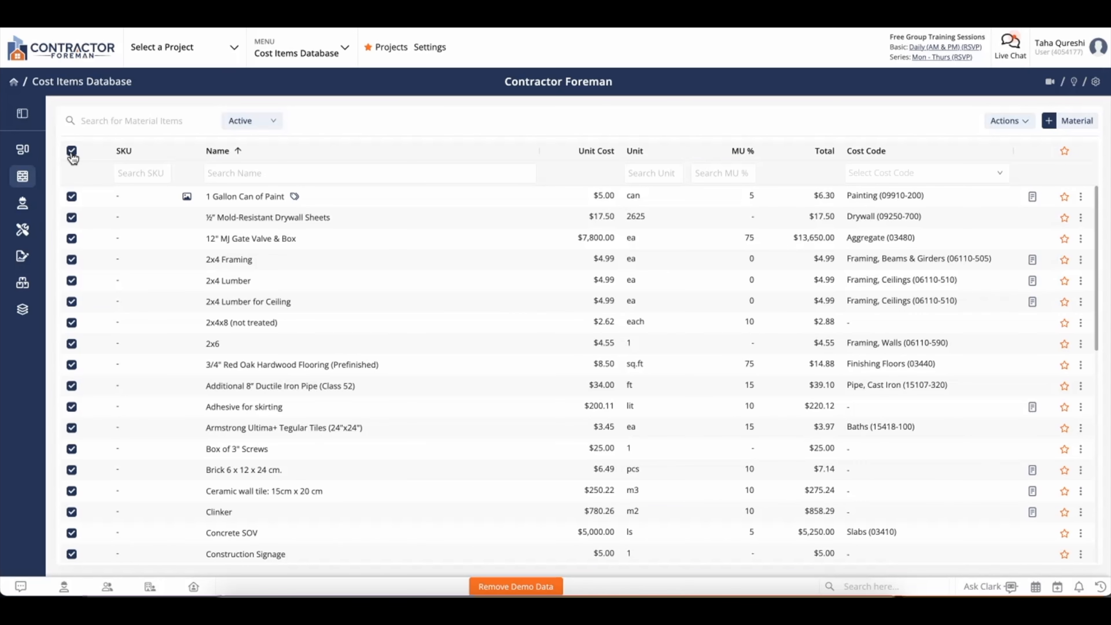
{"action": "left_click", "coordinate": [1004, 121]}
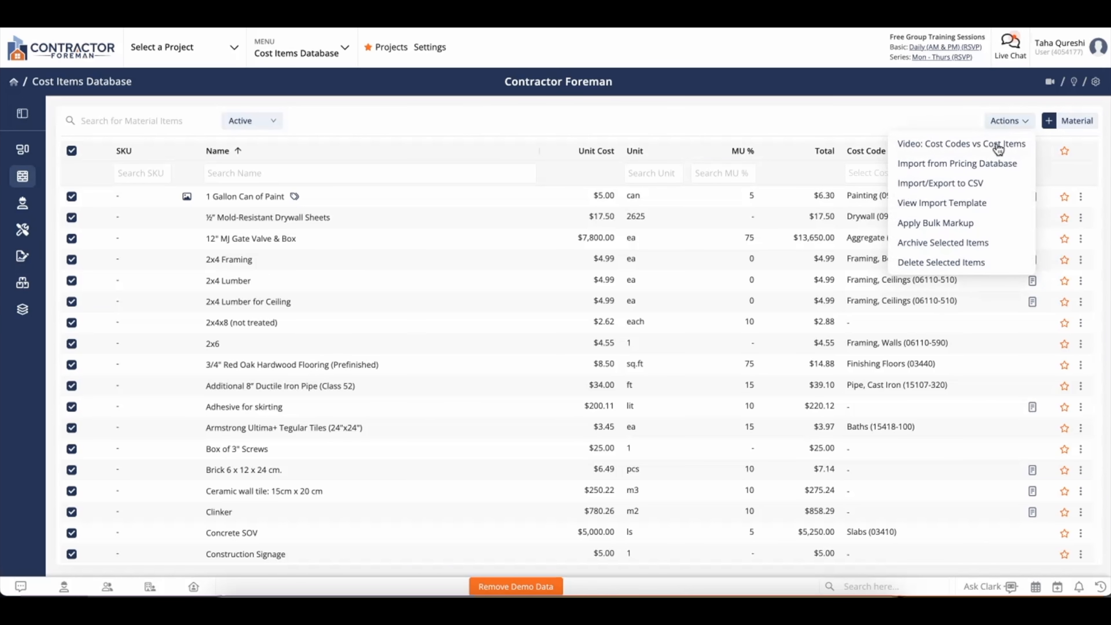
{"action": "left_click", "coordinate": [973, 224]}
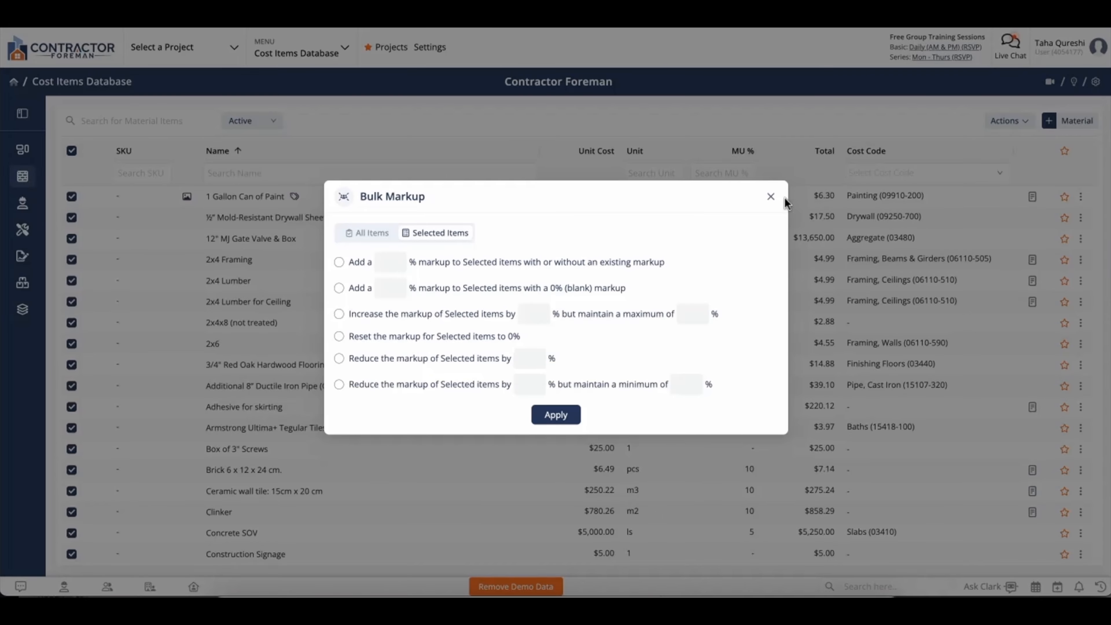
{"action": "left_click", "coordinate": [771, 197]}
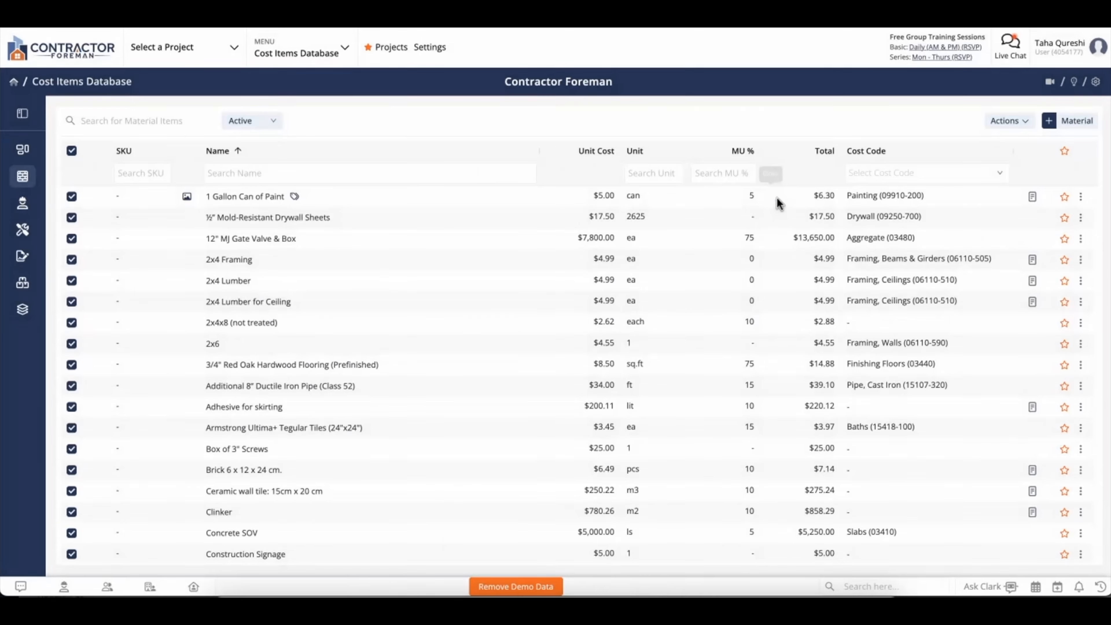
{"action": "left_click", "coordinate": [28, 209]}
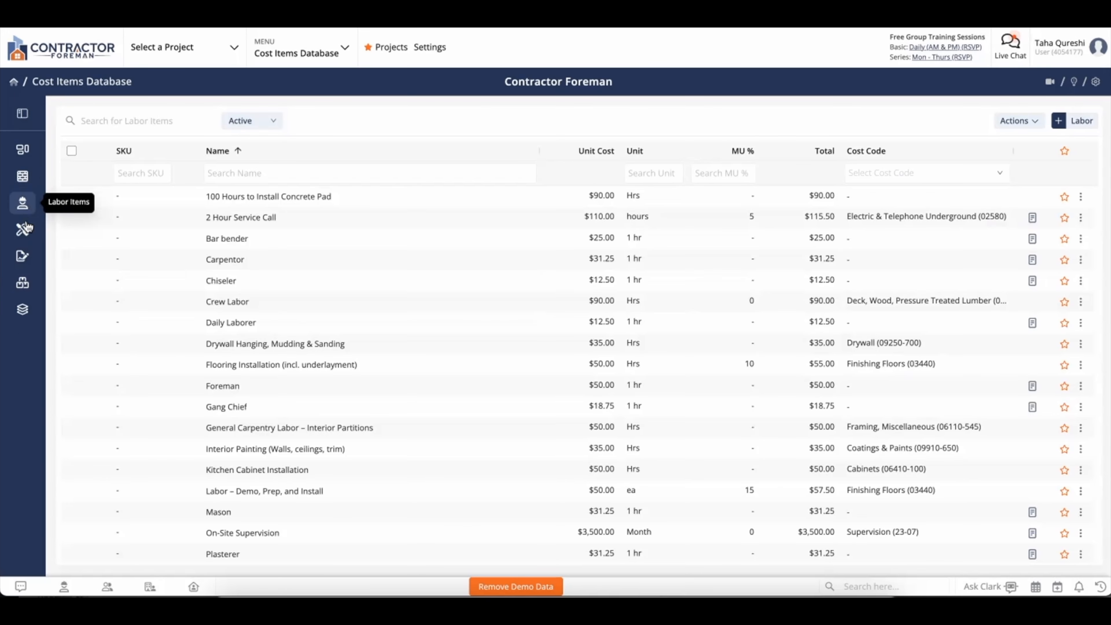
{"action": "left_click", "coordinate": [24, 232]}
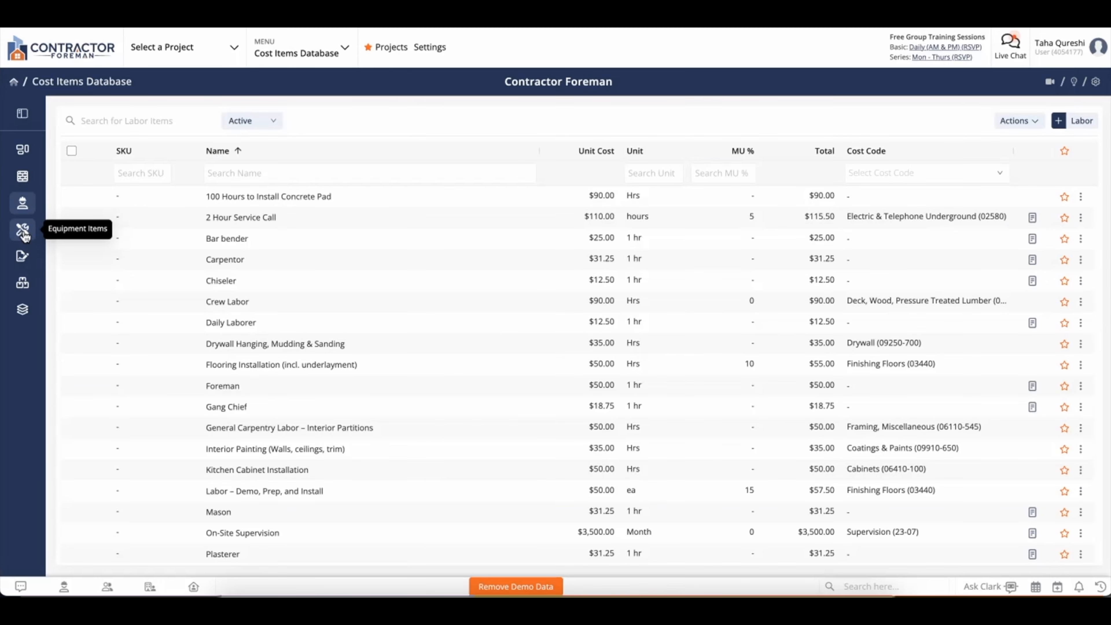
{"action": "left_click", "coordinate": [23, 149]}
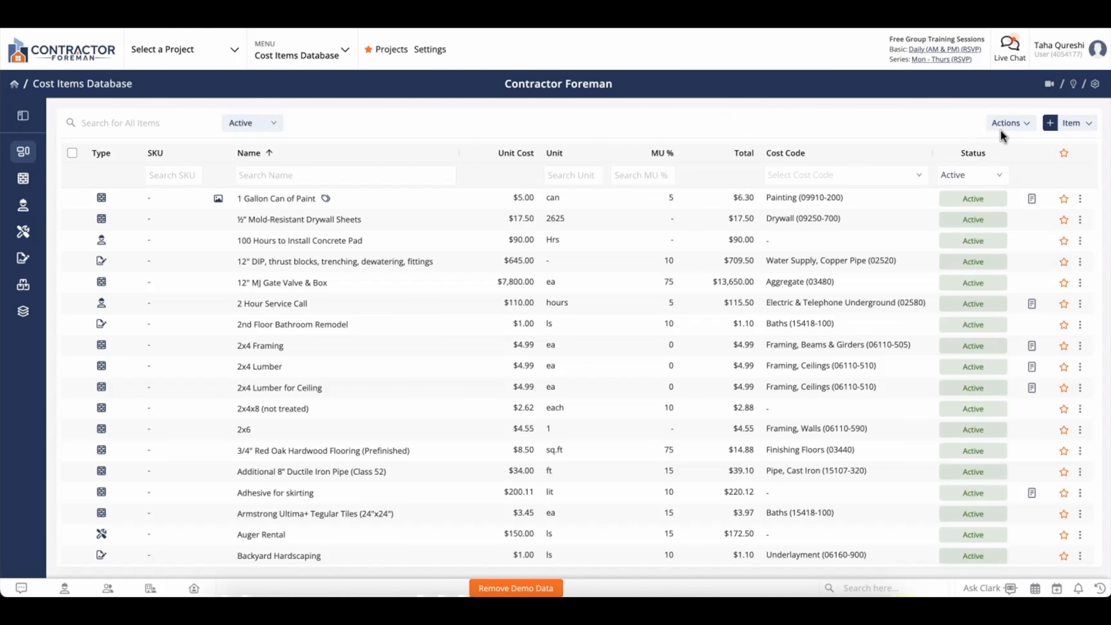
- Open Import/Export to CSV and review the import item types and previous imports
{"action": "left_click", "coordinate": [1009, 123]}
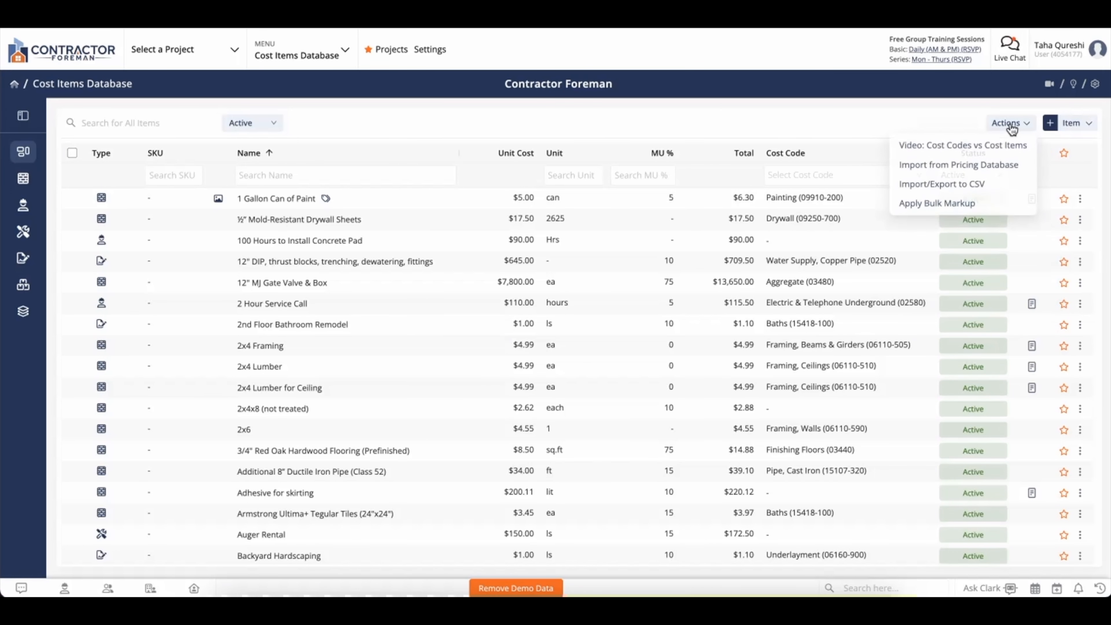
{"action": "left_click", "coordinate": [958, 194]}
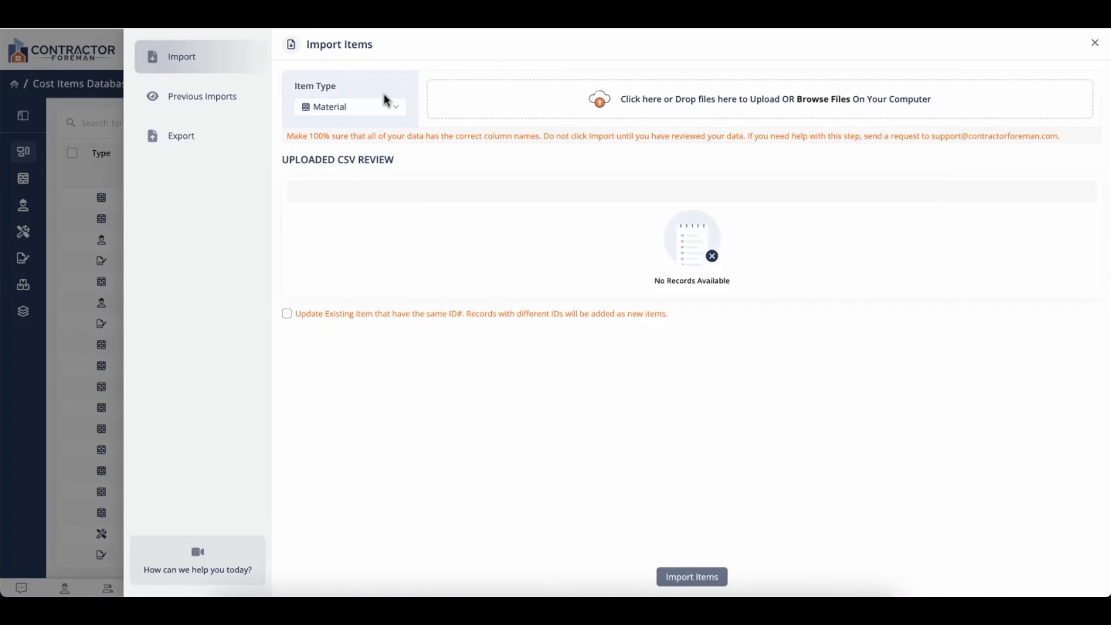
{"action": "left_click", "coordinate": [337, 107]}
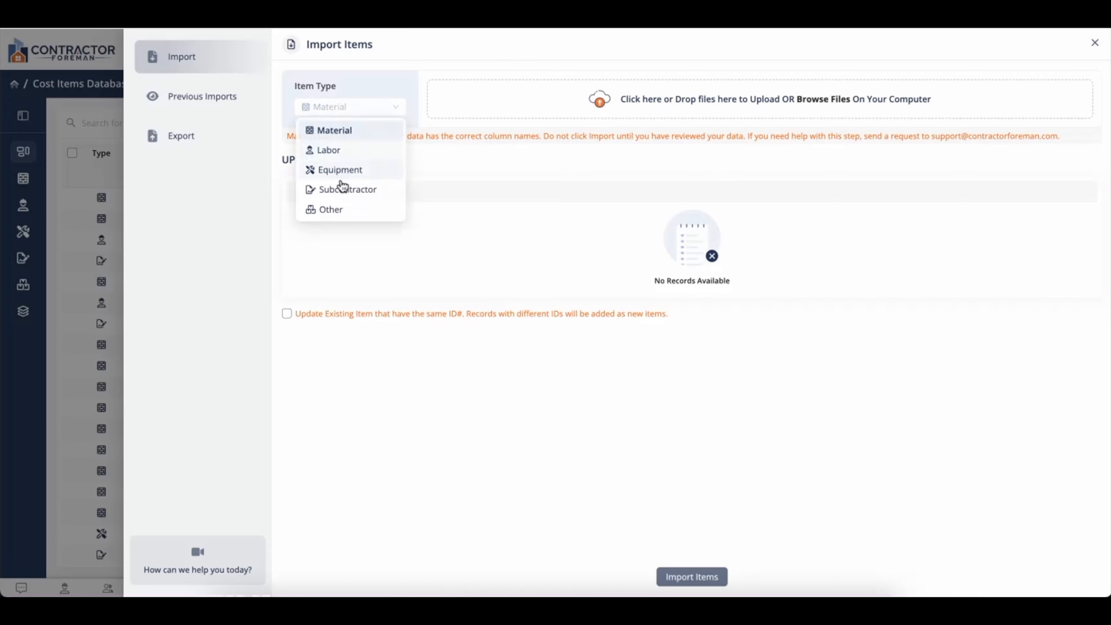
{"action": "left_click", "coordinate": [268, 181]}
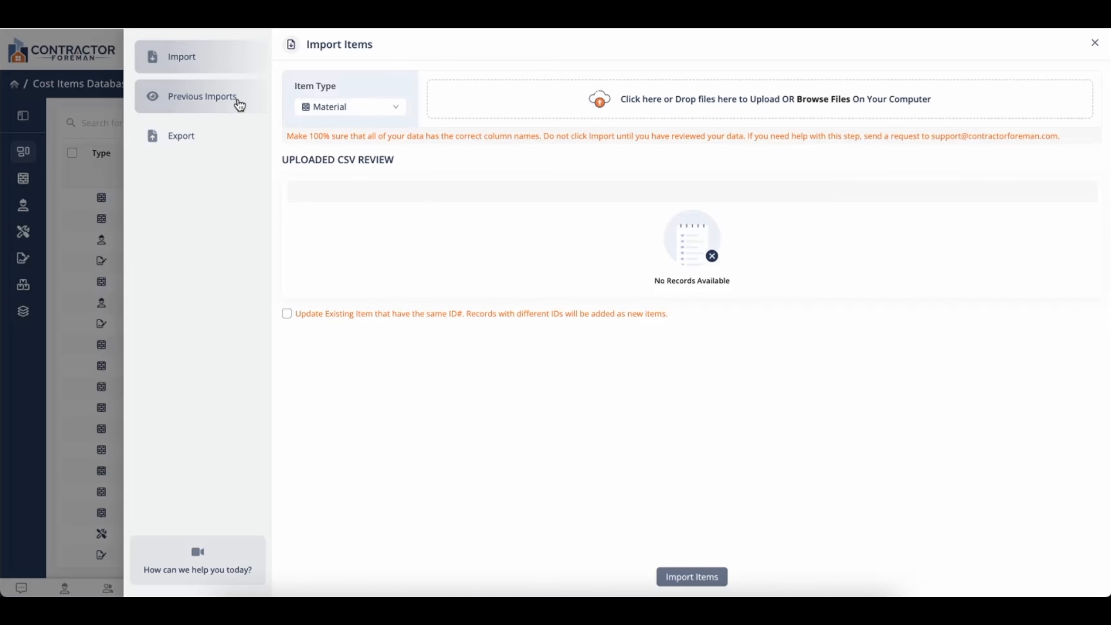
{"action": "left_click", "coordinate": [221, 110]}
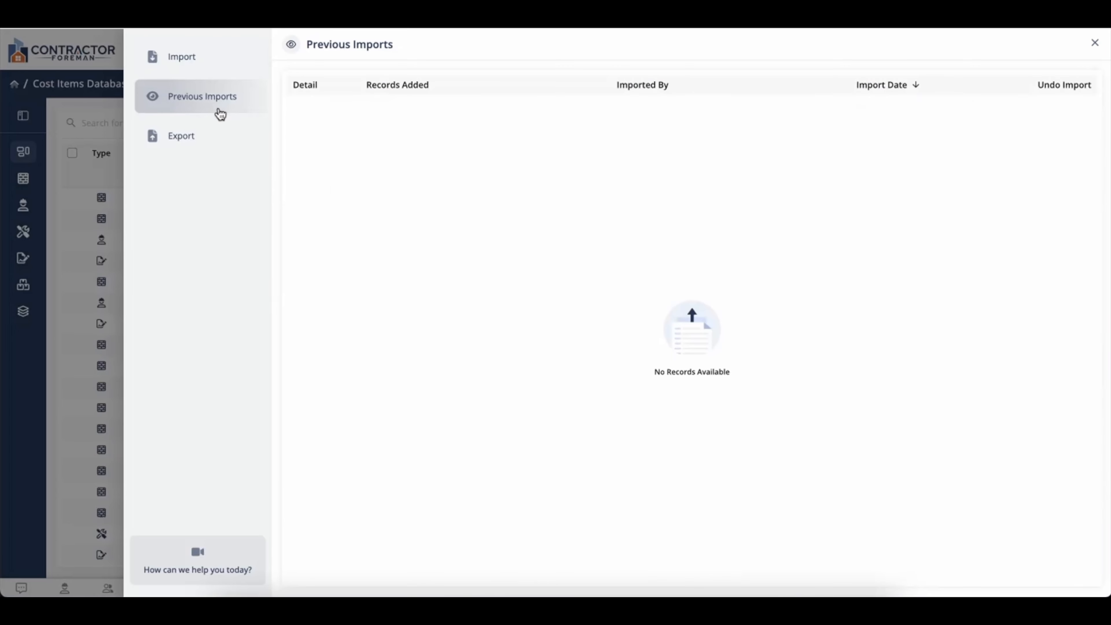
- Export the Material cost items to Material Items.csv
{"action": "left_click", "coordinate": [223, 146]}
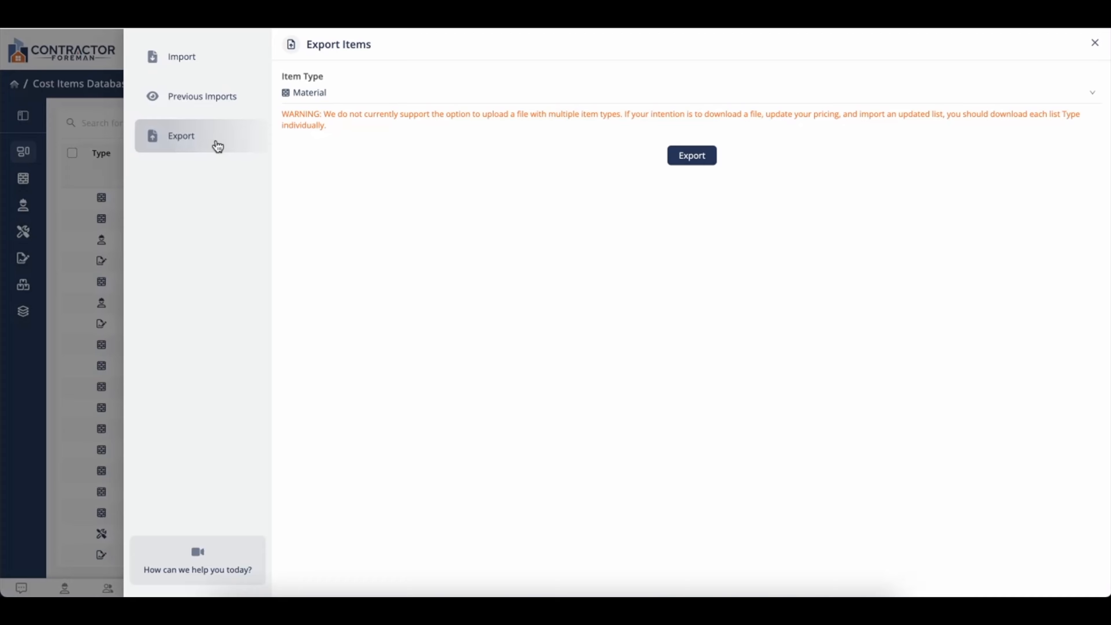
{"action": "left_click", "coordinate": [312, 99]}
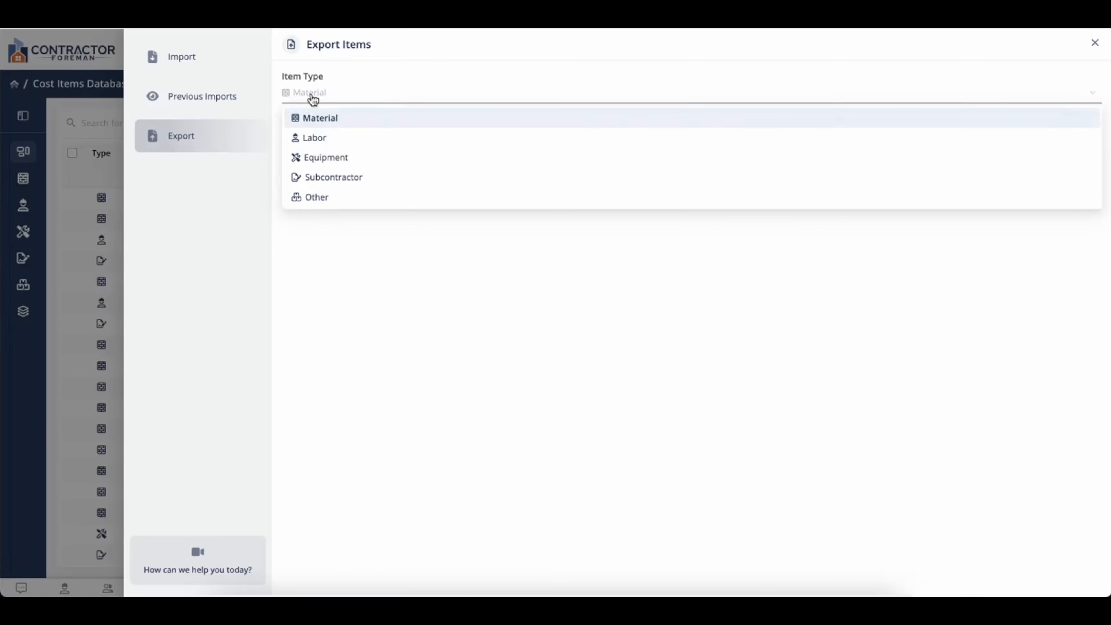
{"action": "left_click", "coordinate": [309, 119]}
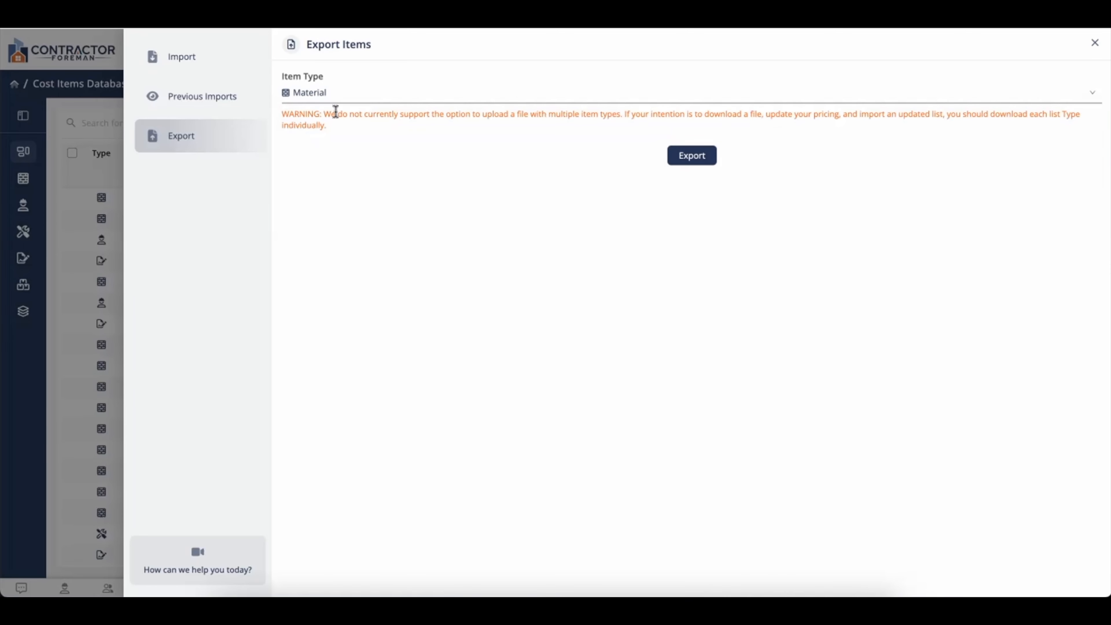
{"action": "left_click", "coordinate": [679, 158]}
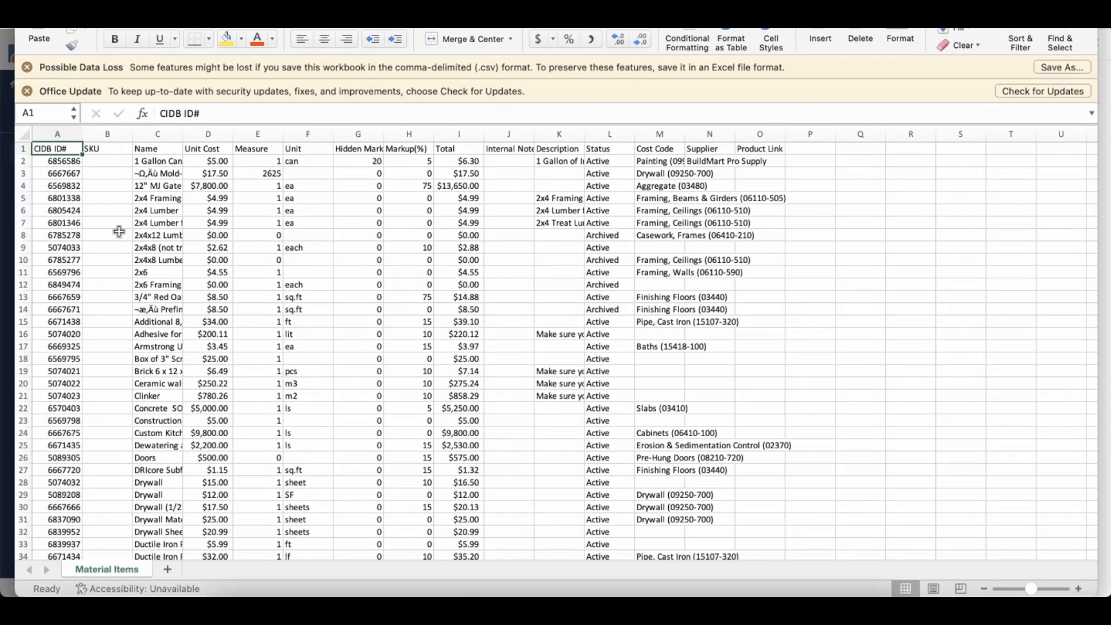
{"action": "scroll", "coordinate": [115, 230], "scroll_direction": "down", "scroll_amount": 1}
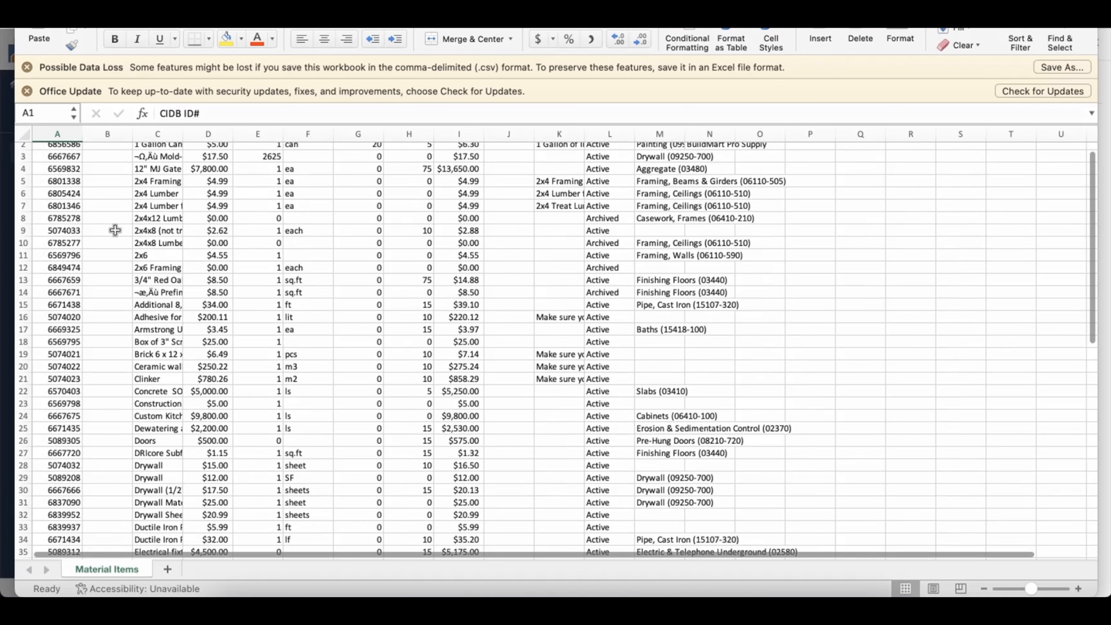
{"action": "scroll", "coordinate": [116, 231], "scroll_direction": "down", "scroll_amount": 1}
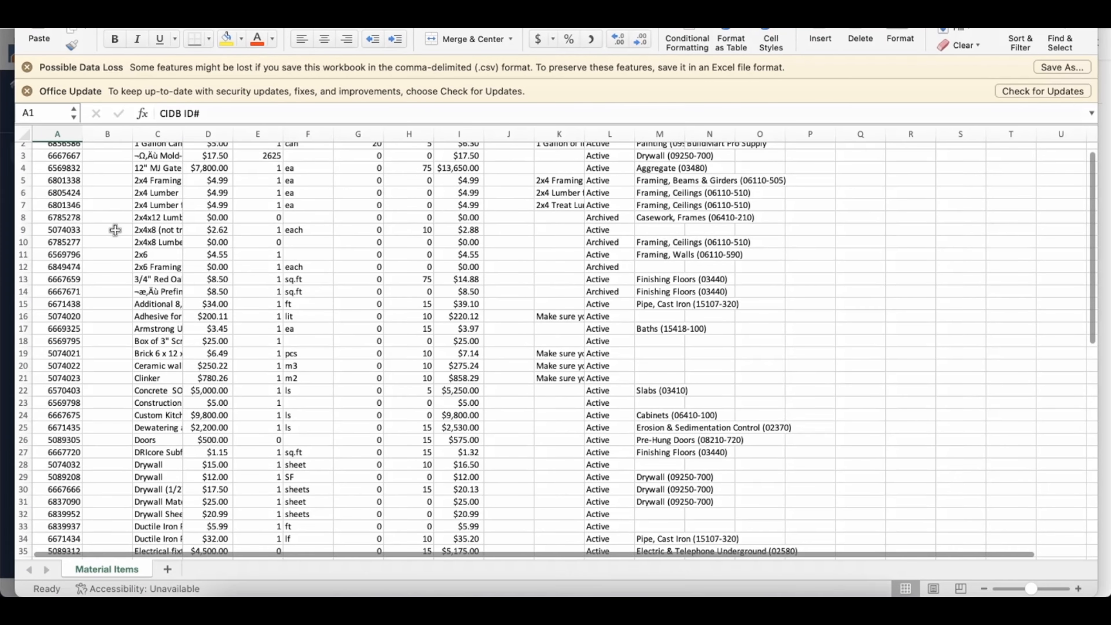
{"action": "scroll", "coordinate": [115, 230], "scroll_direction": "down", "scroll_amount": 1}
{"action": "scroll", "coordinate": [115, 230], "scroll_direction": "up", "scroll_amount": 1}
{"action": "scroll", "coordinate": [115, 230], "scroll_direction": "down", "scroll_amount": 1}
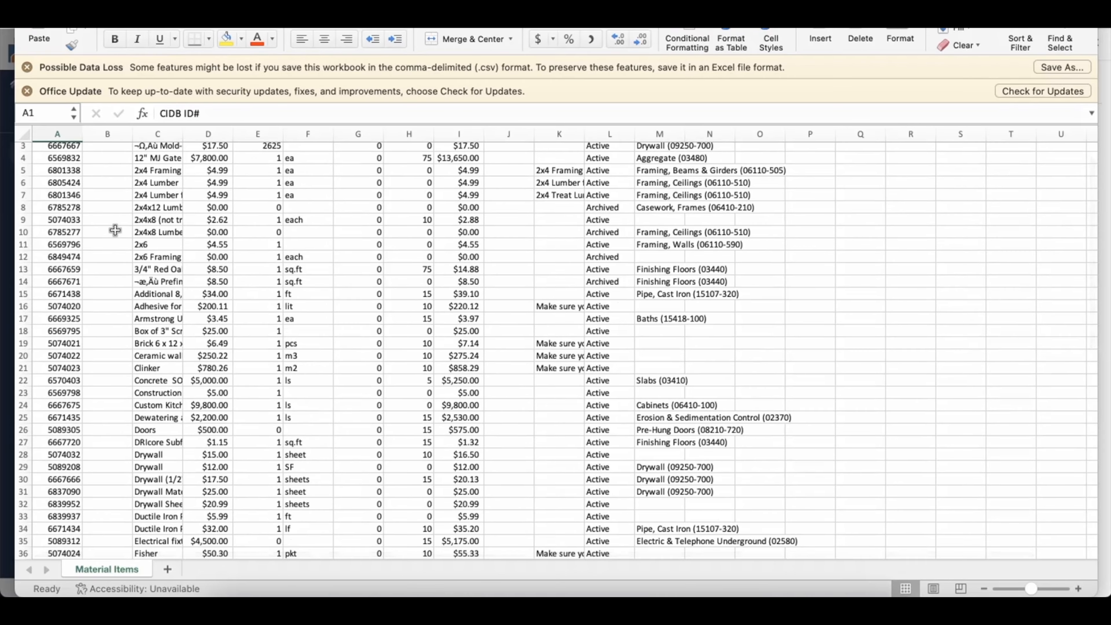
{"action": "scroll", "coordinate": [115, 231], "scroll_direction": "up", "scroll_amount": 2}
{"action": "scroll", "coordinate": [100, 254], "scroll_direction": "down", "scroll_amount": 15}
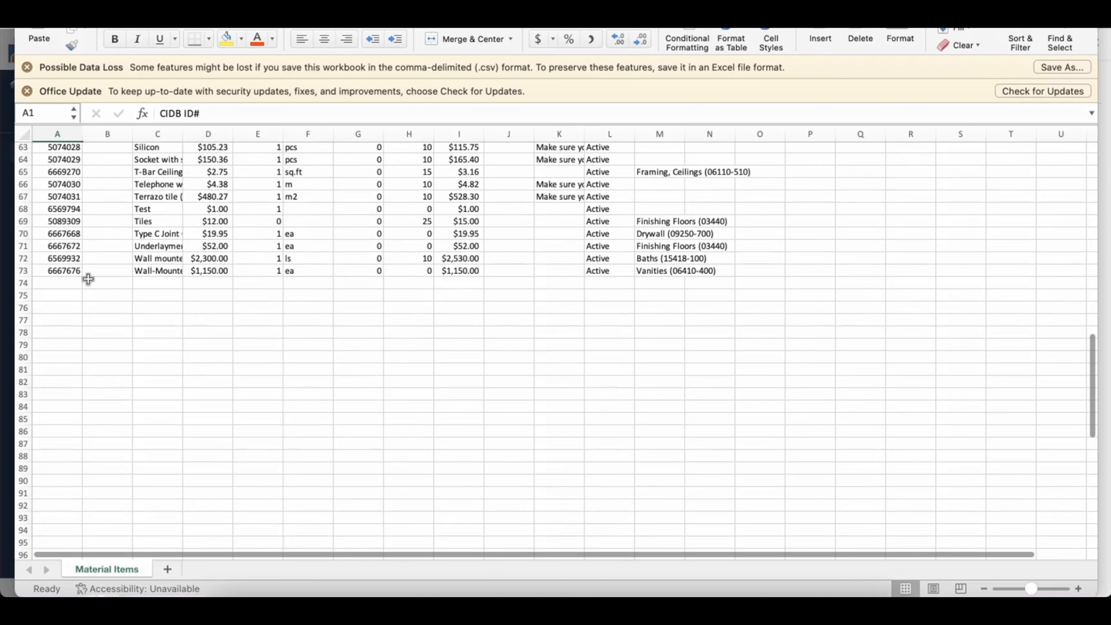
{"action": "left_click_drag", "start_coordinate": [60, 283], "coordinate": [689, 285]}
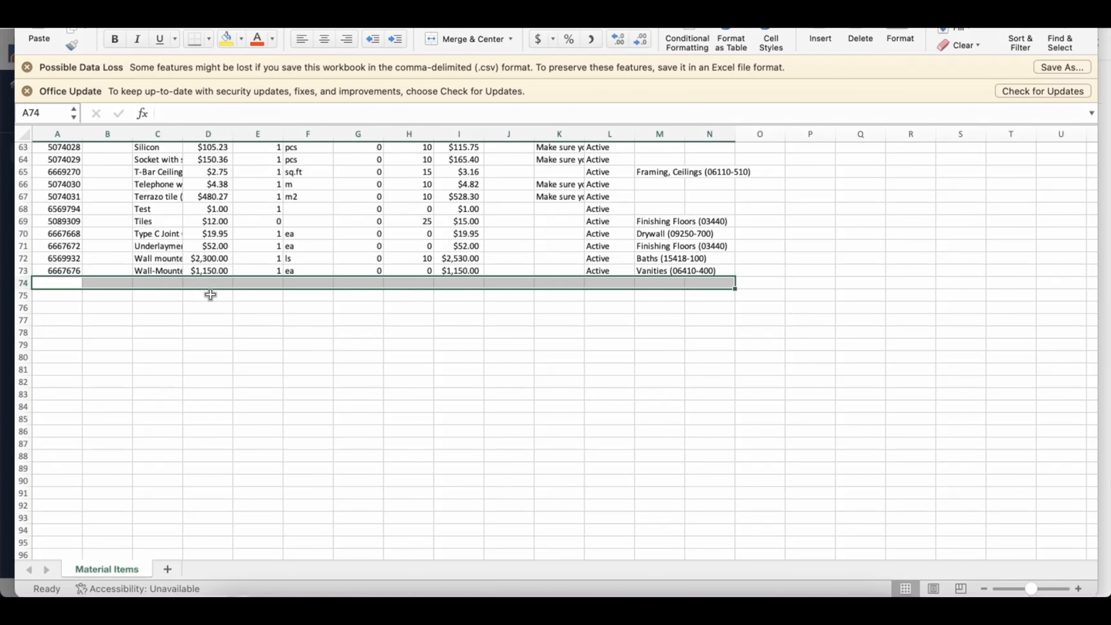
{"action": "scroll", "coordinate": [211, 295], "scroll_direction": "up", "scroll_amount": 15}
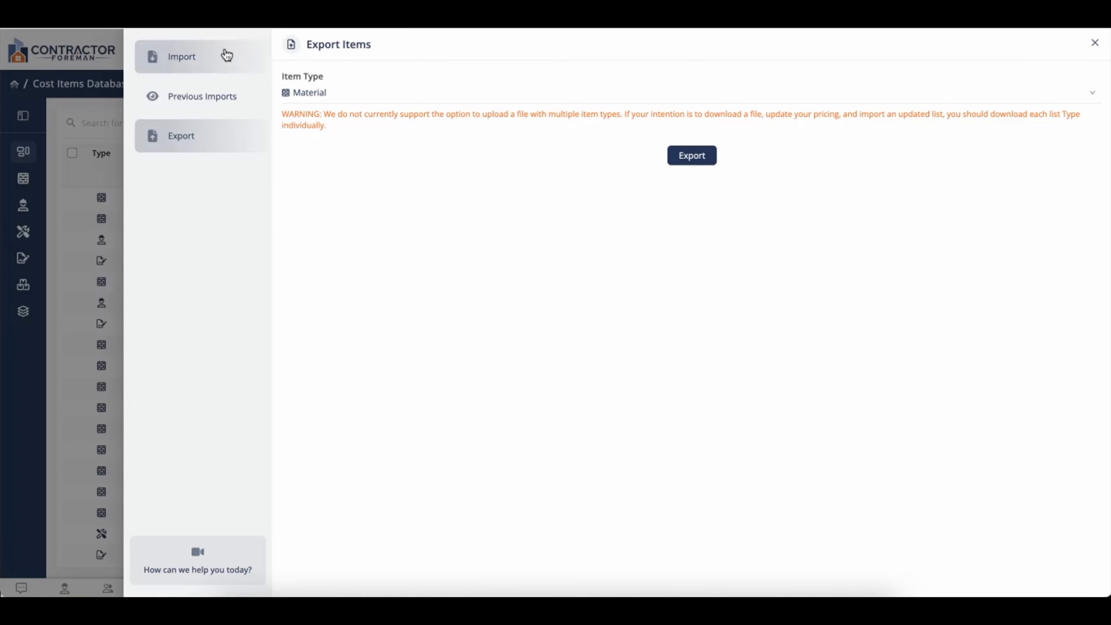
- Upload Material Items.csv as a Material-type import for review
{"action": "left_click", "coordinate": [227, 55]}
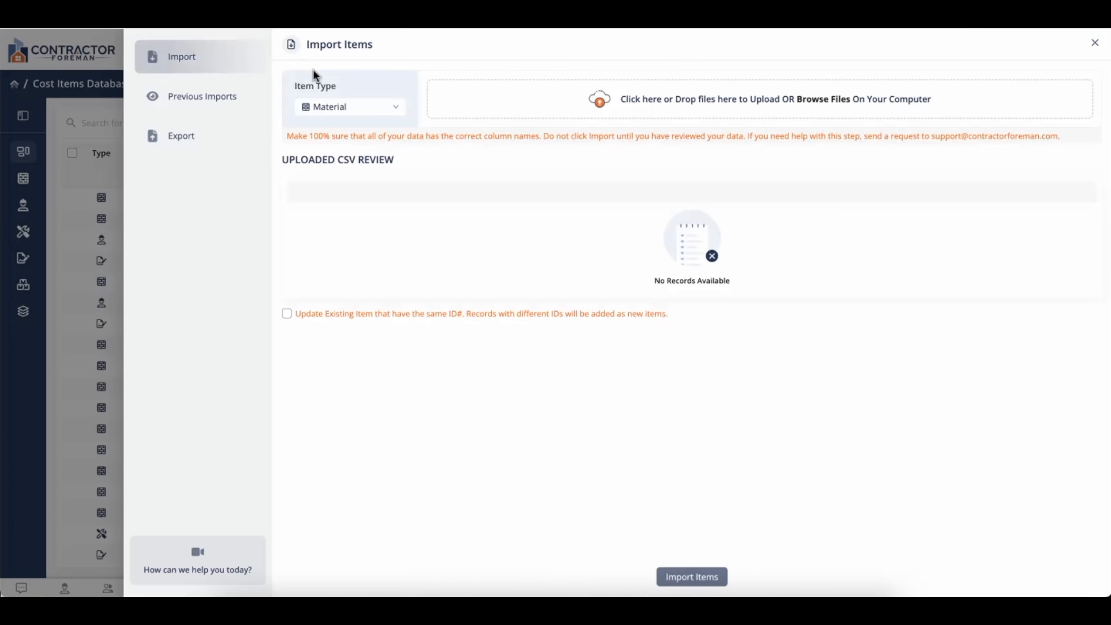
{"action": "left_click", "coordinate": [330, 114]}
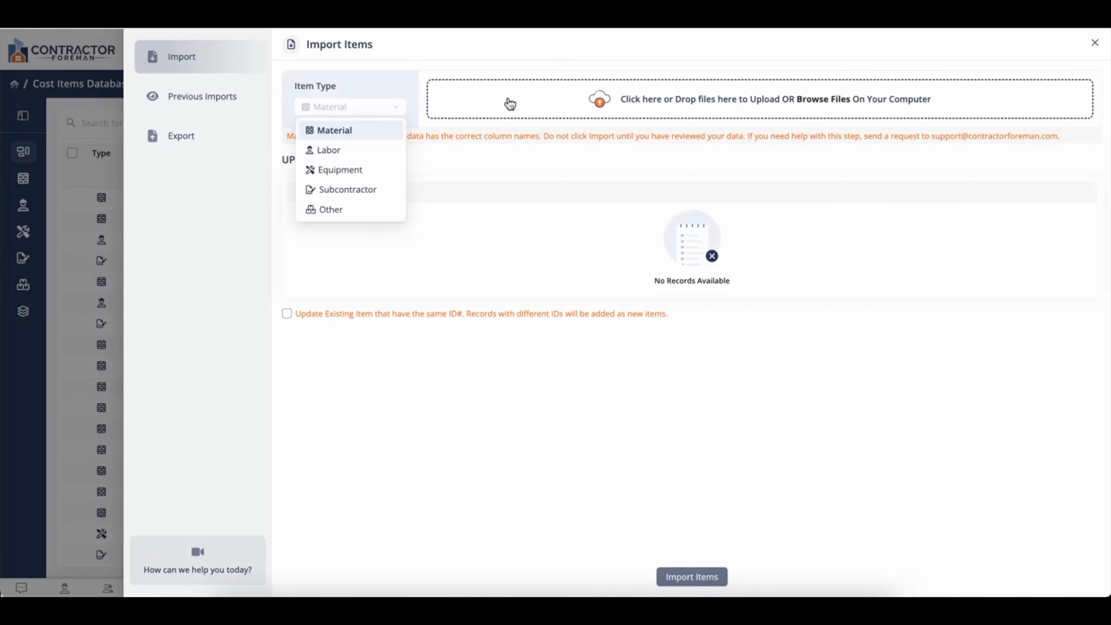
{"action": "left_click", "coordinate": [521, 108]}
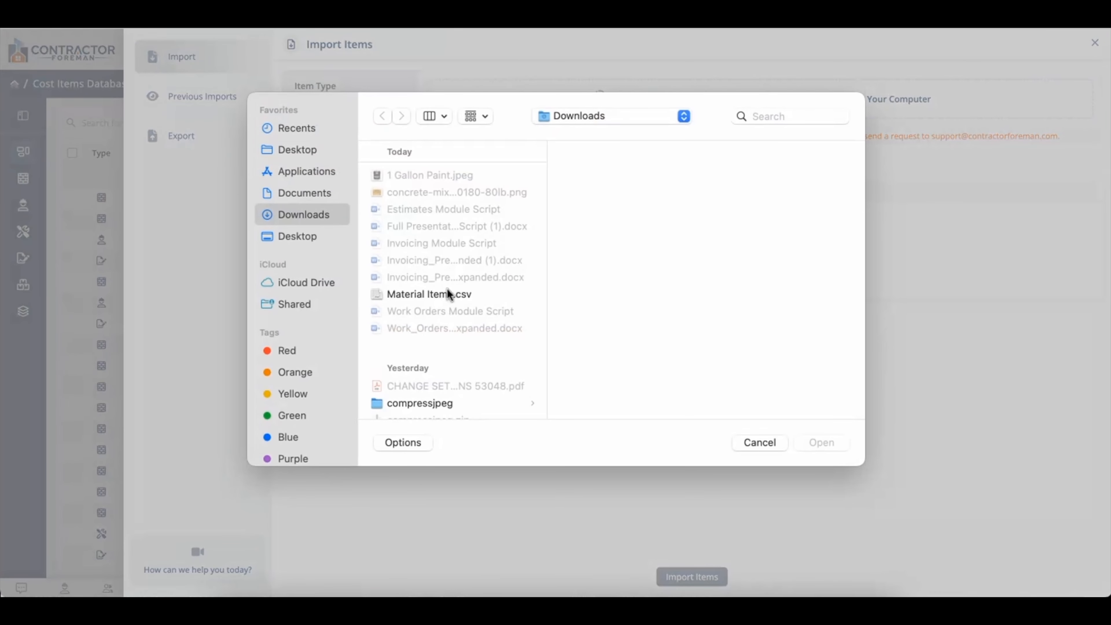
{"action": "double_click", "coordinate": [447, 291]}
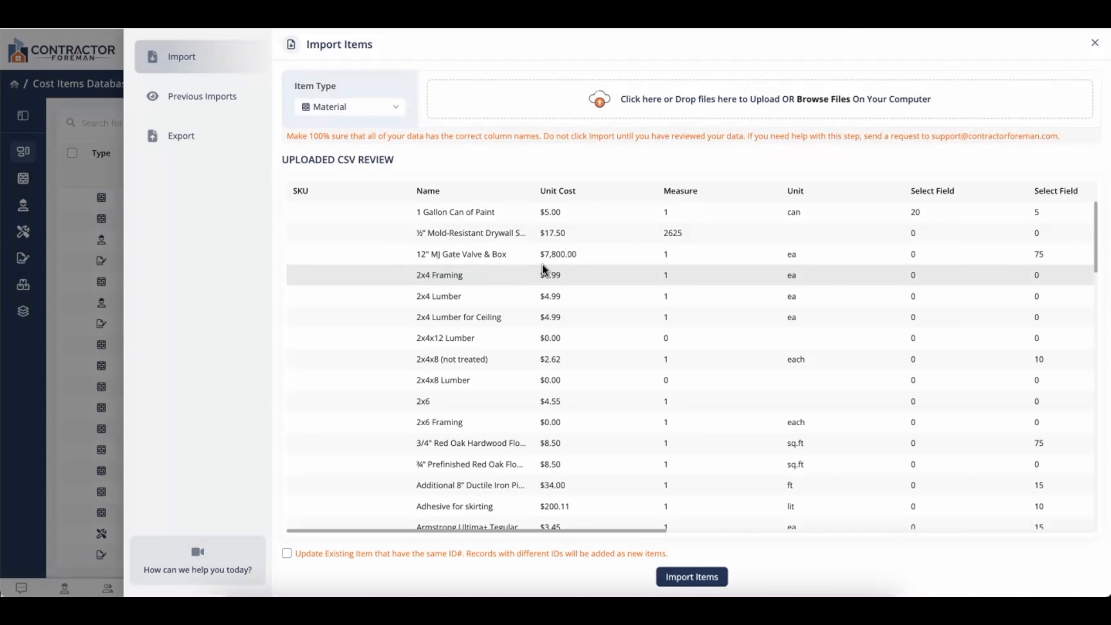
{"action": "scroll", "coordinate": [543, 265], "scroll_direction": "down", "scroll_amount": 5}
{"action": "scroll", "coordinate": [543, 267], "scroll_direction": "down", "scroll_amount": 10}
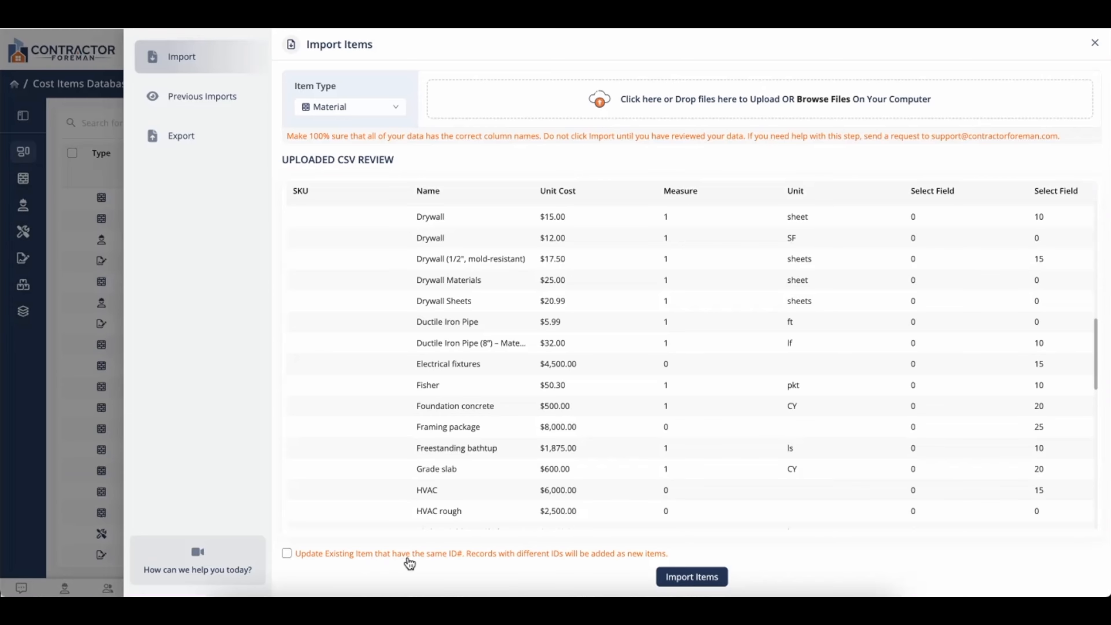
- Enable updating existing items with the same ID and confirm importing the rows
{"action": "left_click", "coordinate": [650, 557]}
{"action": "left_click", "coordinate": [698, 579]}
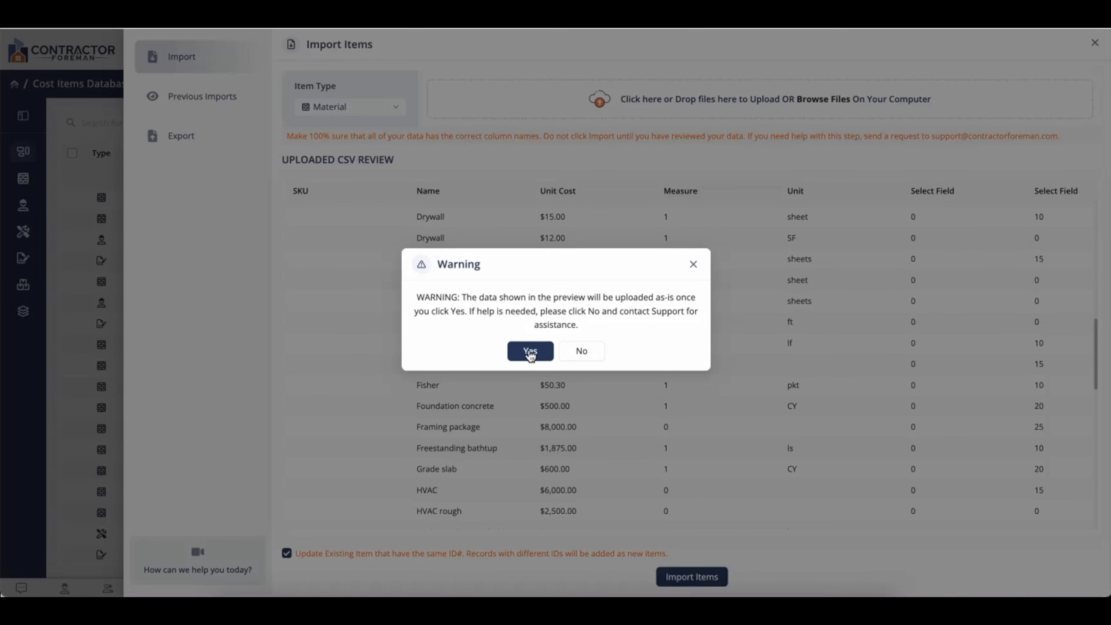
{"action": "left_click", "coordinate": [531, 353]}
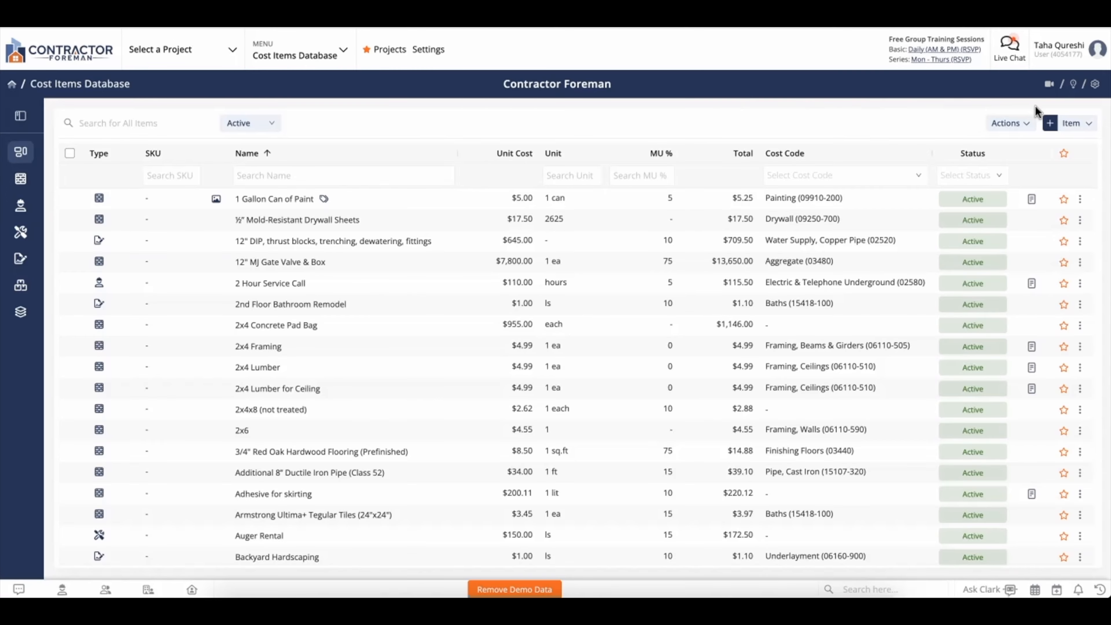
- Choose Item Group from the + Item menu to open the Add Item Group form
{"action": "left_click", "coordinate": [1068, 124]}
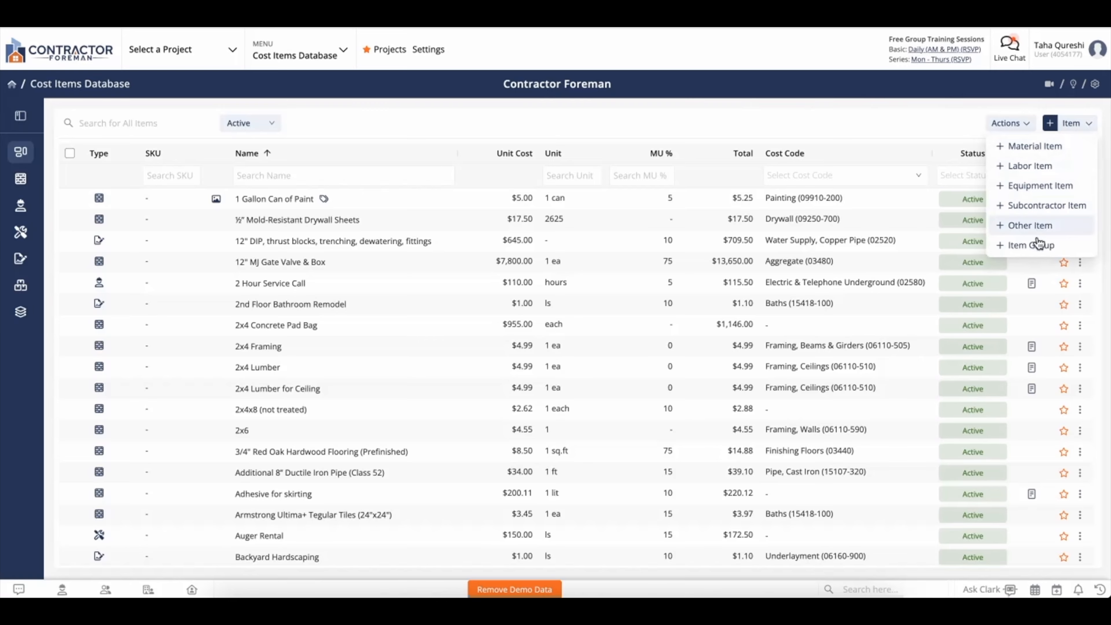
{"action": "left_click", "coordinate": [1033, 246]}
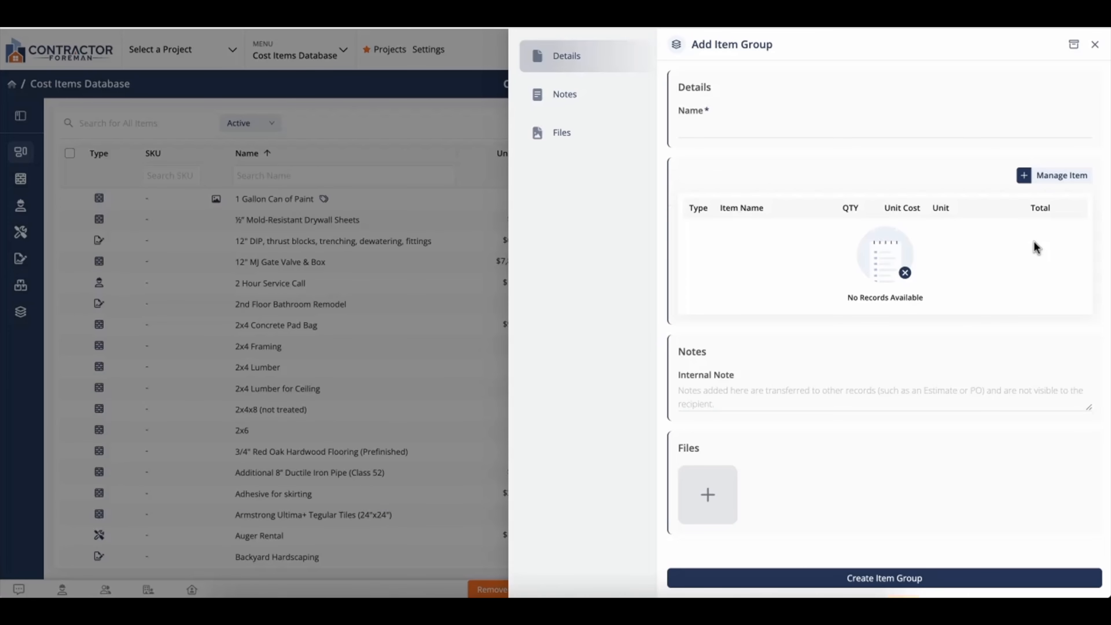
- Name the group 'Install 2x4 Concrete Pad' and select the 2x4 Concrete Pad Bag material
{"action": "left_click", "coordinate": [837, 130]}
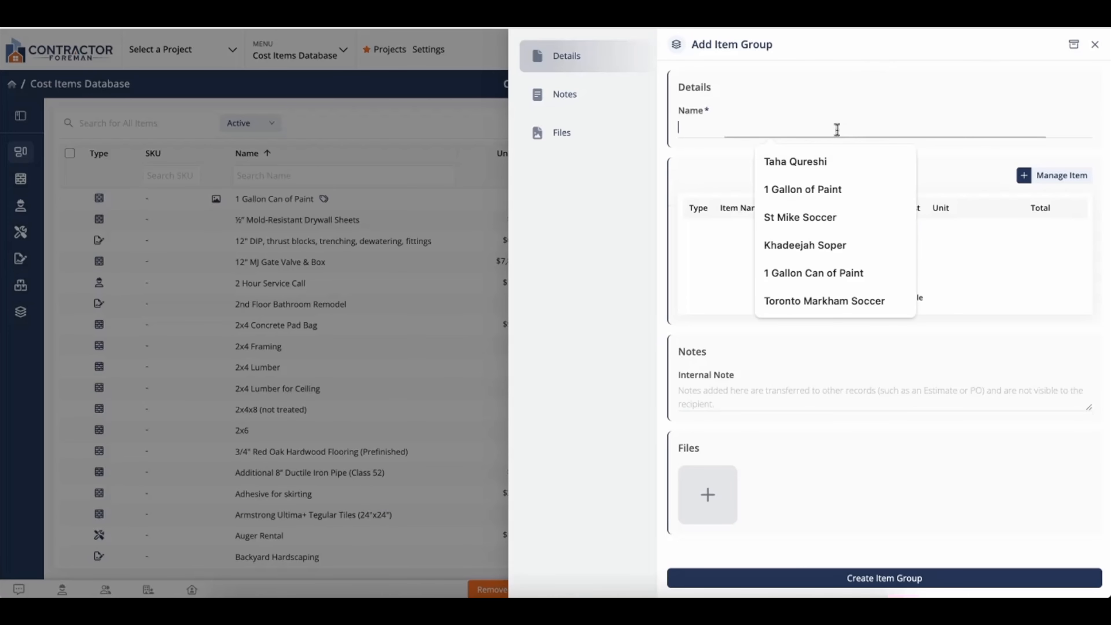
{"action": "type", "text": "Install 2"}
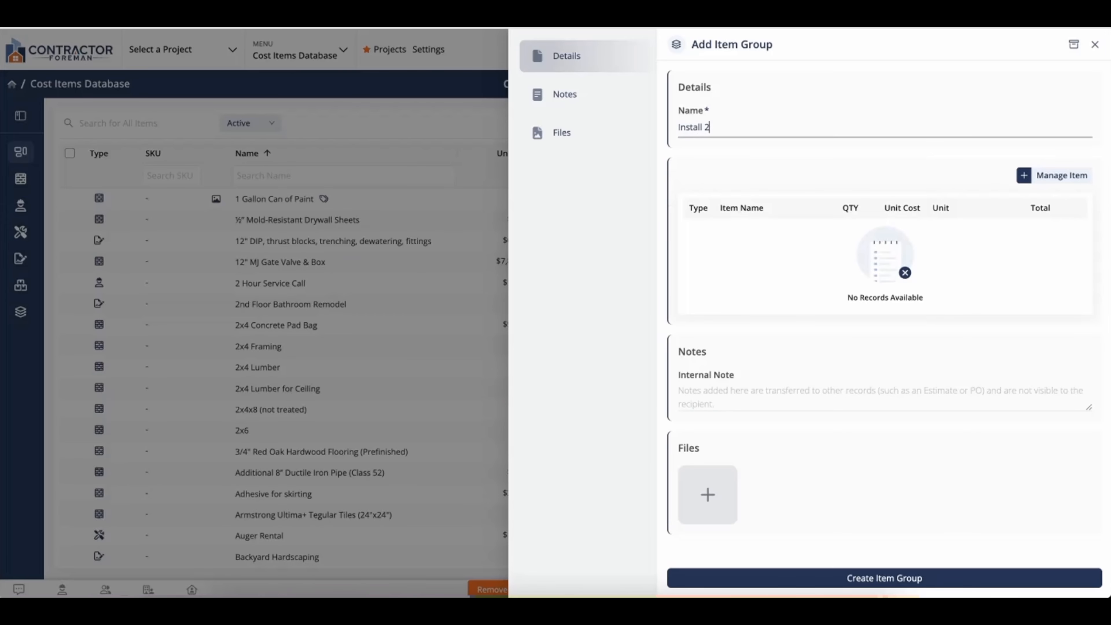
{"action": "type", "text": "x4 Concrete Pad"}
{"action": "left_click", "coordinate": [1033, 178]}
{"action": "left_click", "coordinate": [721, 76]}
{"action": "type", "text": "condrete"}
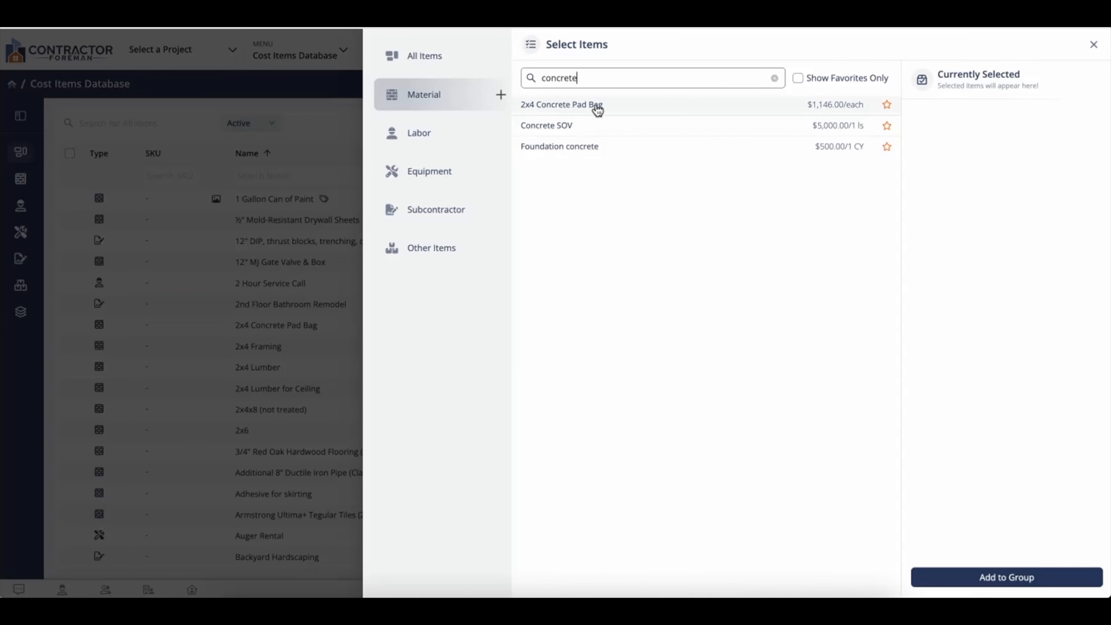
{"action": "left_click", "coordinate": [612, 113]}
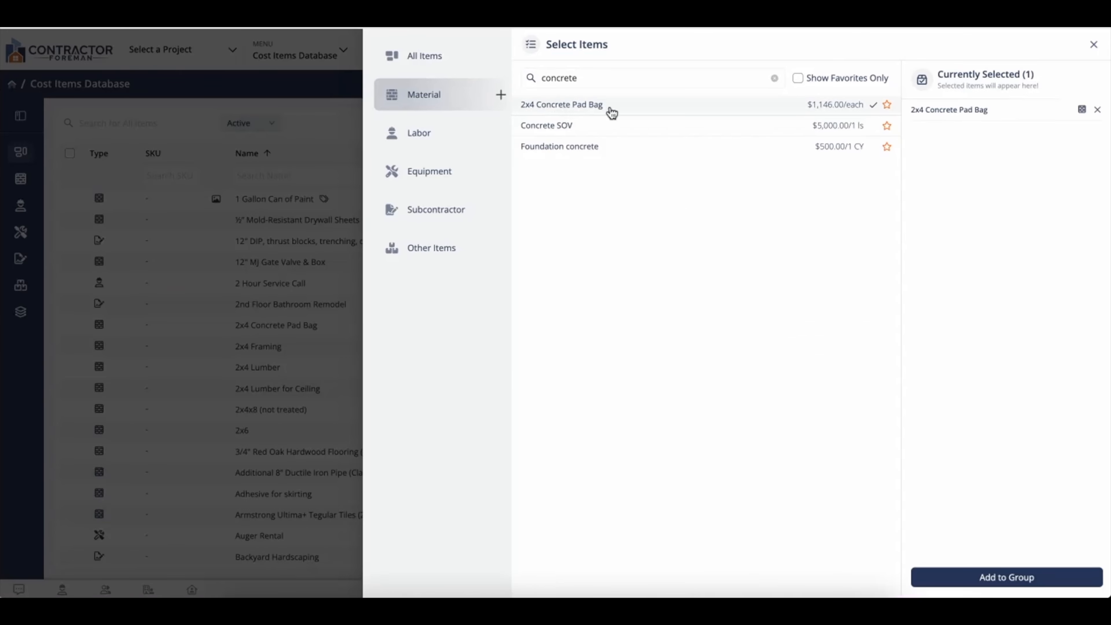
- Add Journeyman Labor from the labor items and place both items in the group
{"action": "left_click", "coordinate": [447, 133]}
{"action": "left_click", "coordinate": [572, 85]}
{"action": "type", "text": "journey"}
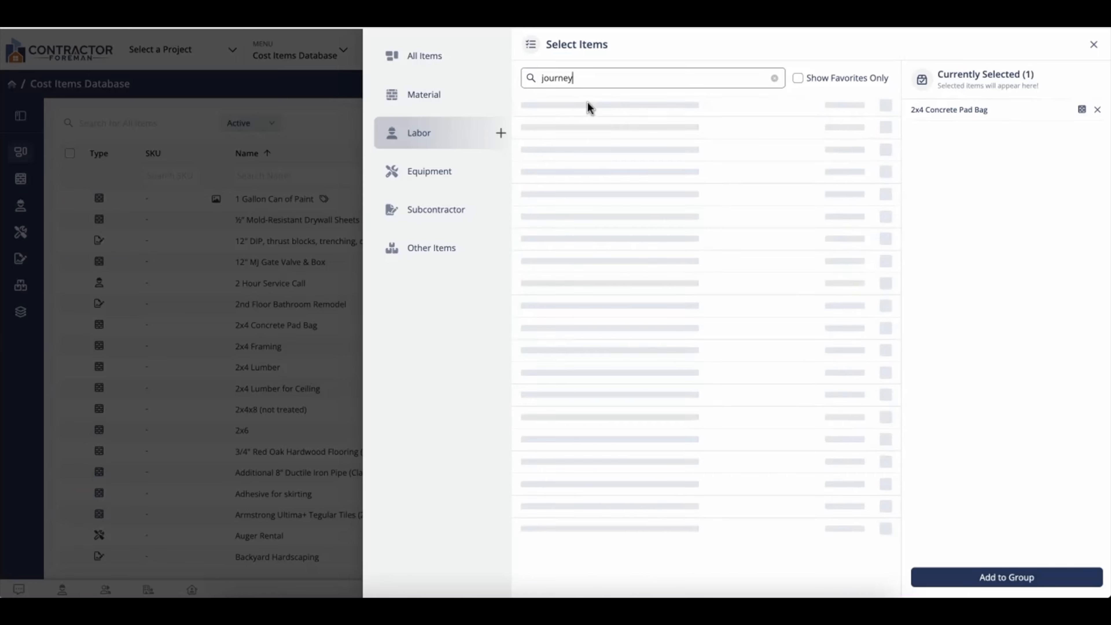
{"action": "left_click", "coordinate": [590, 110]}
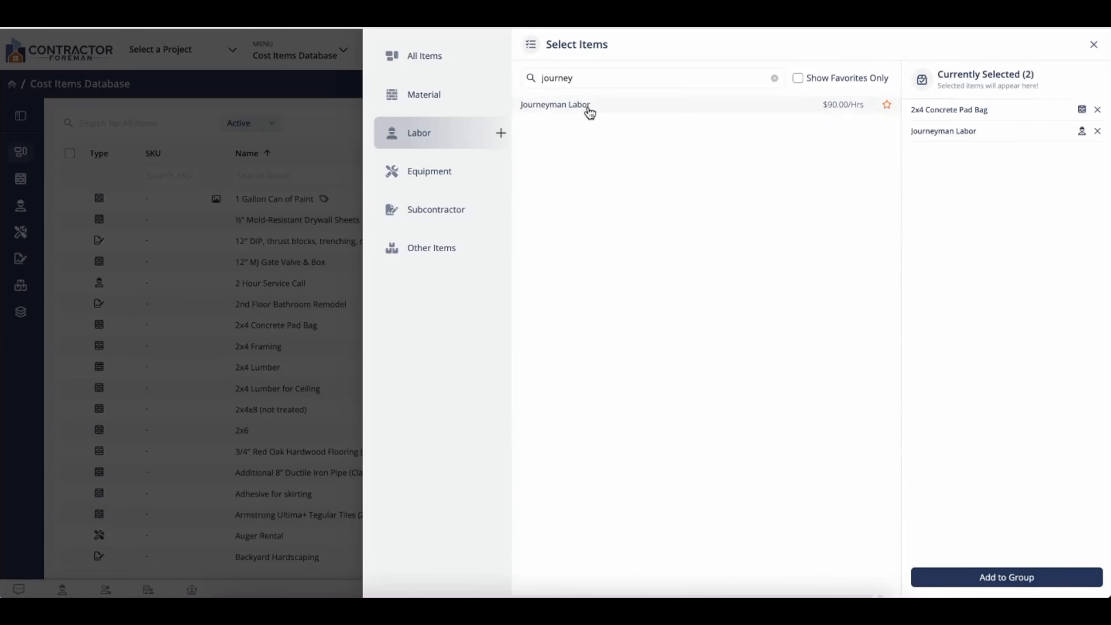
{"action": "left_click", "coordinate": [971, 574]}
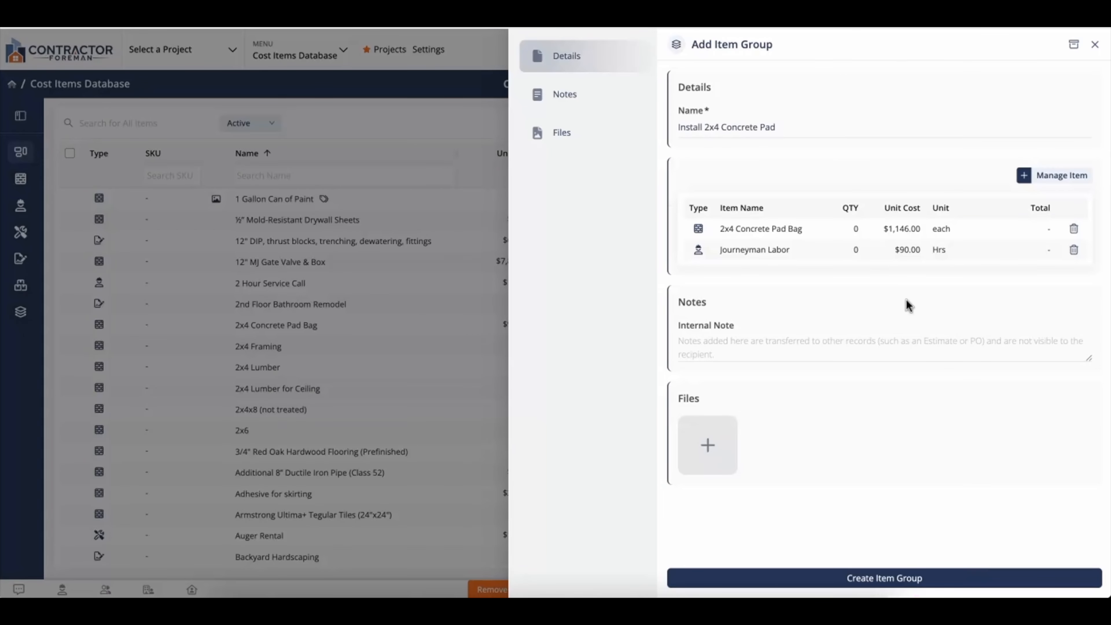
- Set quantity 1 for the 2x4 Concrete Pad Bag and 16 hours for Journeyman Labor
{"action": "left_click", "coordinate": [858, 230]}
{"action": "type", "text": "1"}
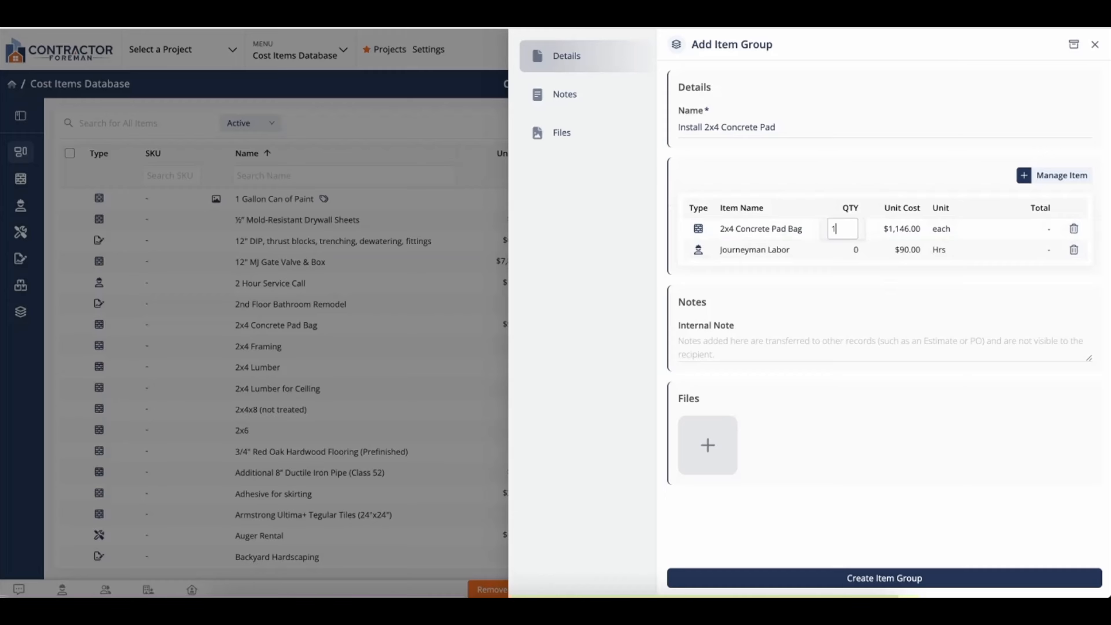
{"action": "left_click", "coordinate": [854, 253]}
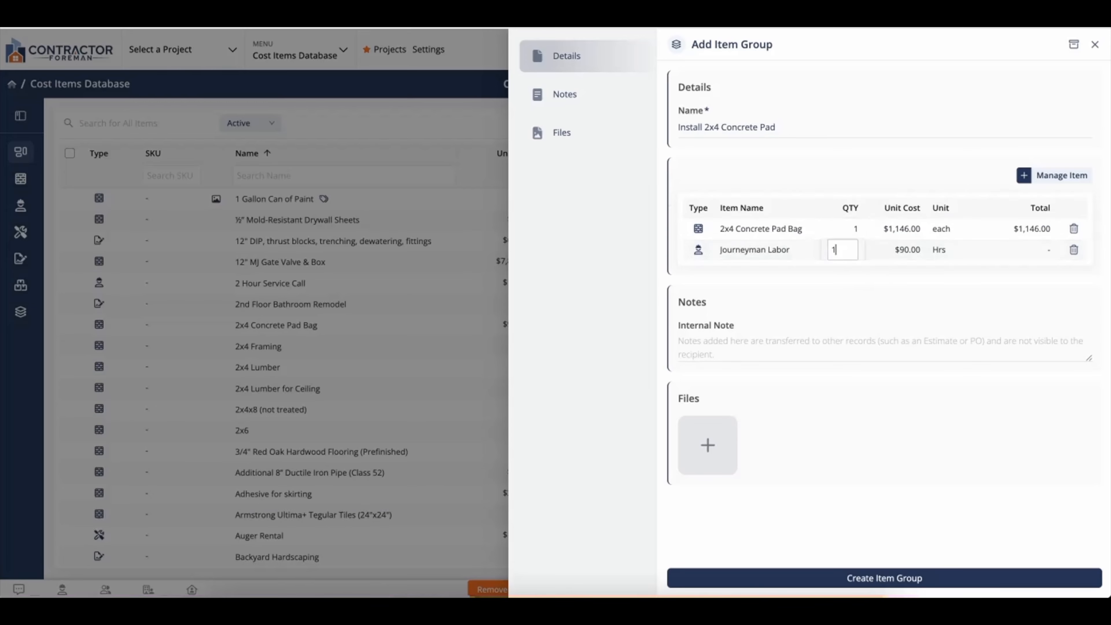
{"action": "type", "text": "16"}
{"action": "left_click", "coordinate": [842, 302]}
- Add the internal note 'Labor and Material to install 2x4 Concrete Pad'
{"action": "left_click", "coordinate": [793, 337]}
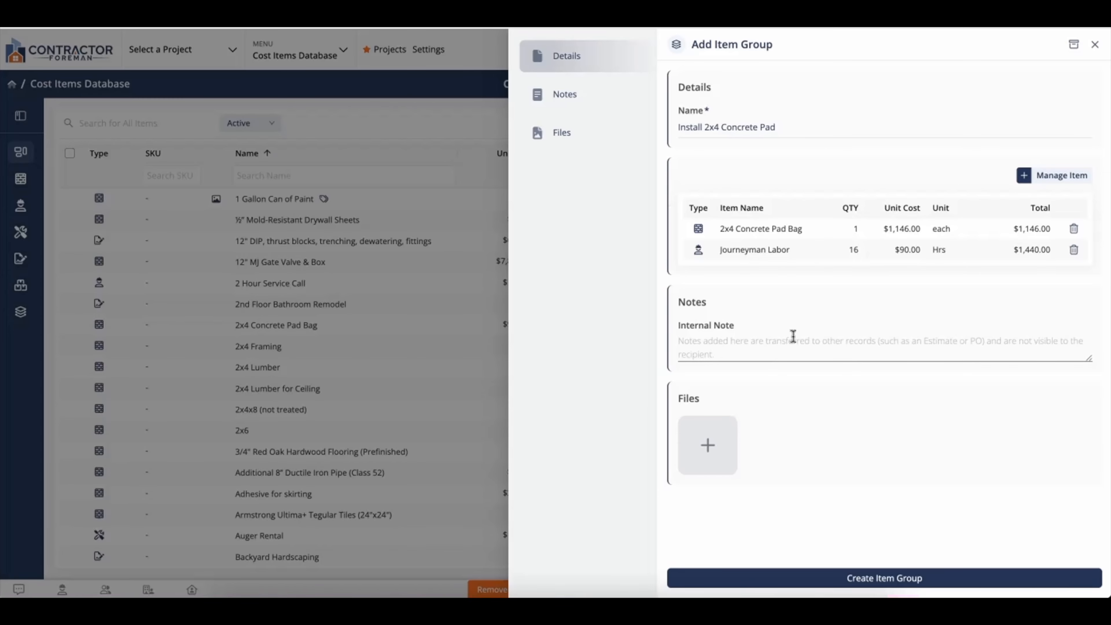
{"action": "type", "text": "Labor an"}
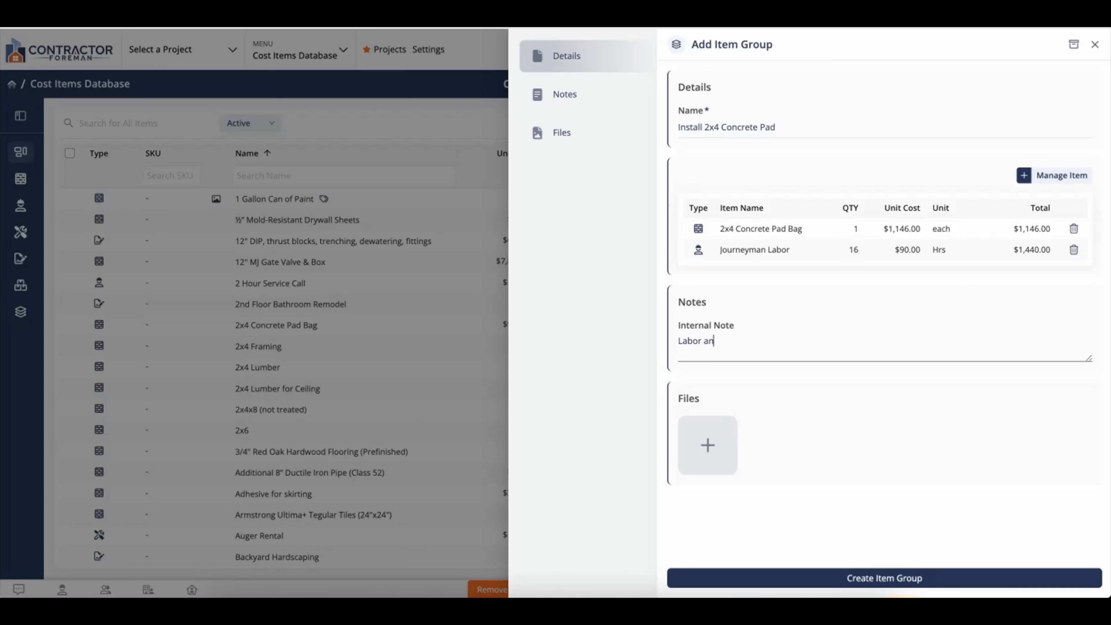
{"action": "type", "text": "d Material to install 2x4 "}
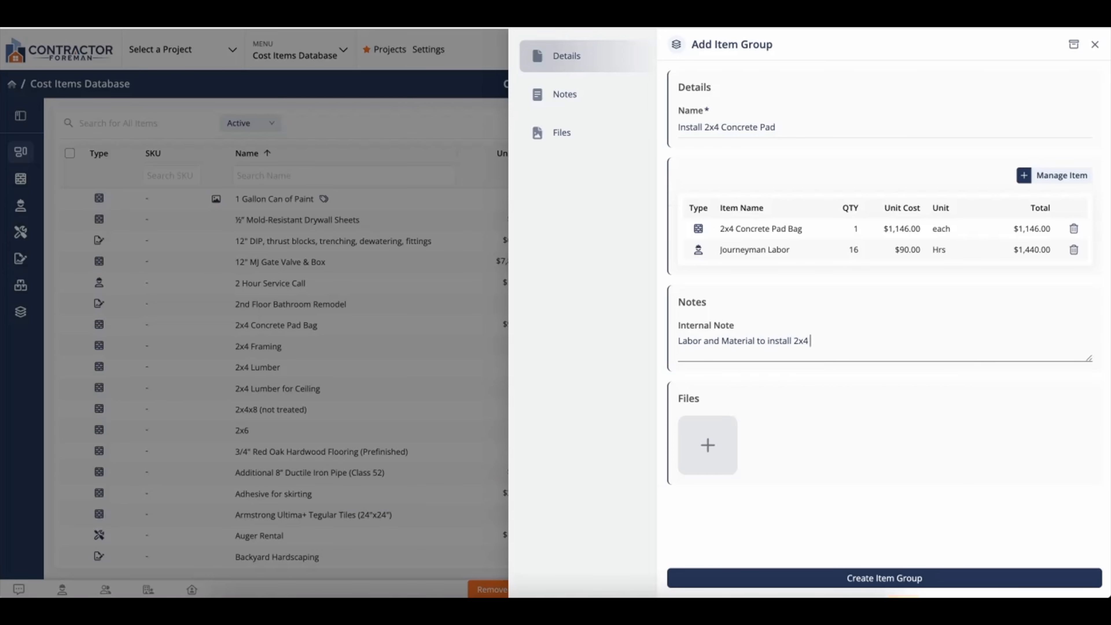
{"action": "type", "text": "Concrete Pad"}
{"action": "left_click", "coordinate": [827, 508]}
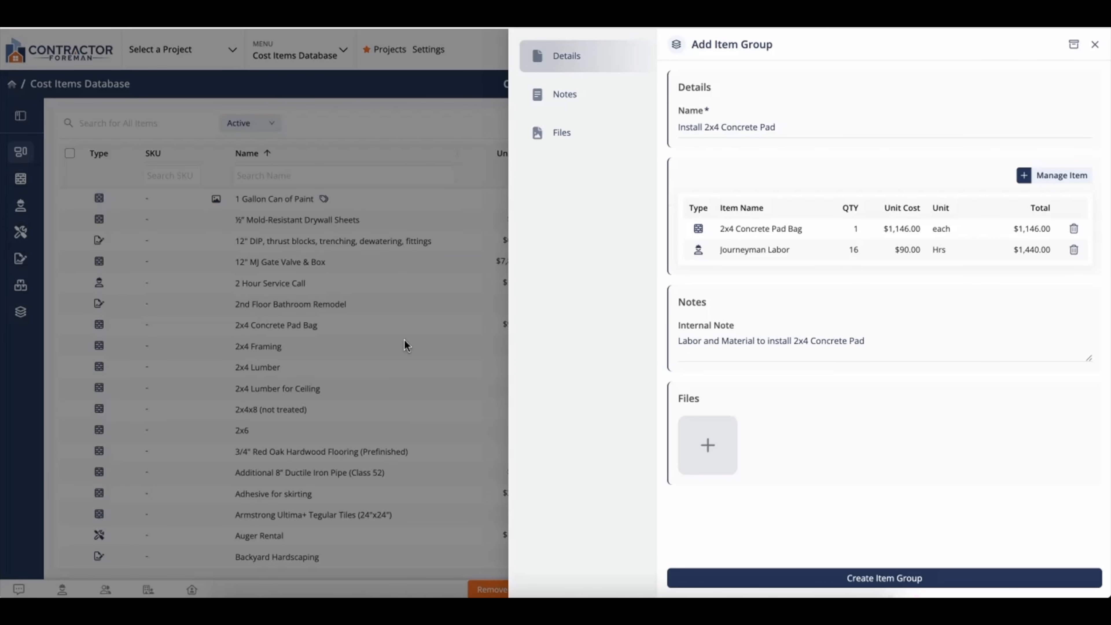
- Save the Install 2x4 Concrete Pad item group with Create Item Group
{"action": "left_click", "coordinate": [777, 582]}
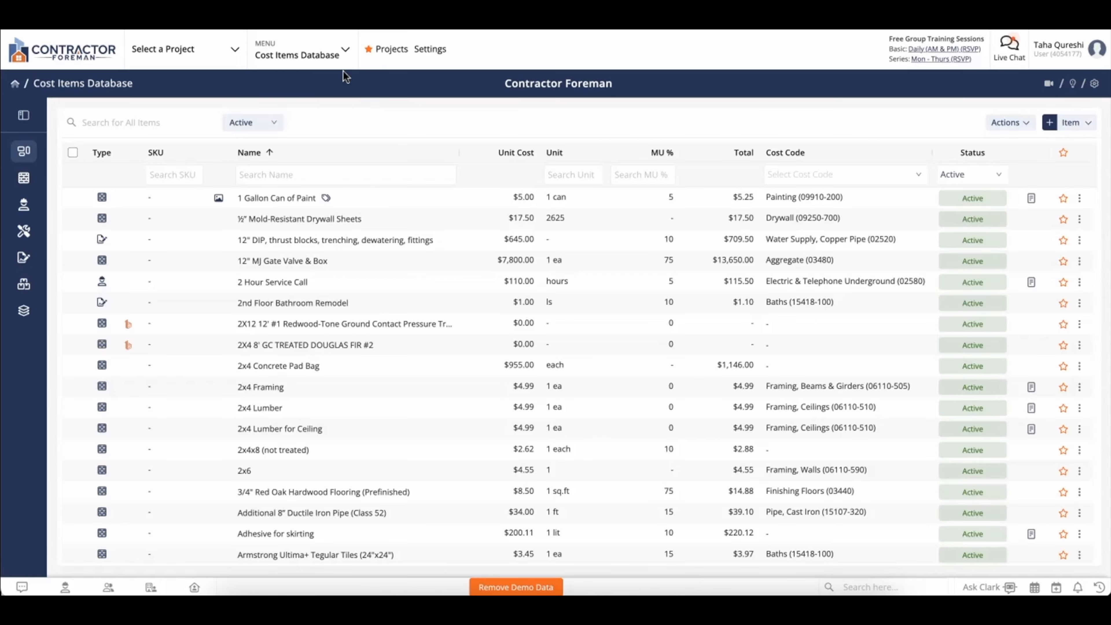
- Find the 1build.com integration settings by searching Settings for '1build'
{"action": "left_click", "coordinate": [333, 59]}
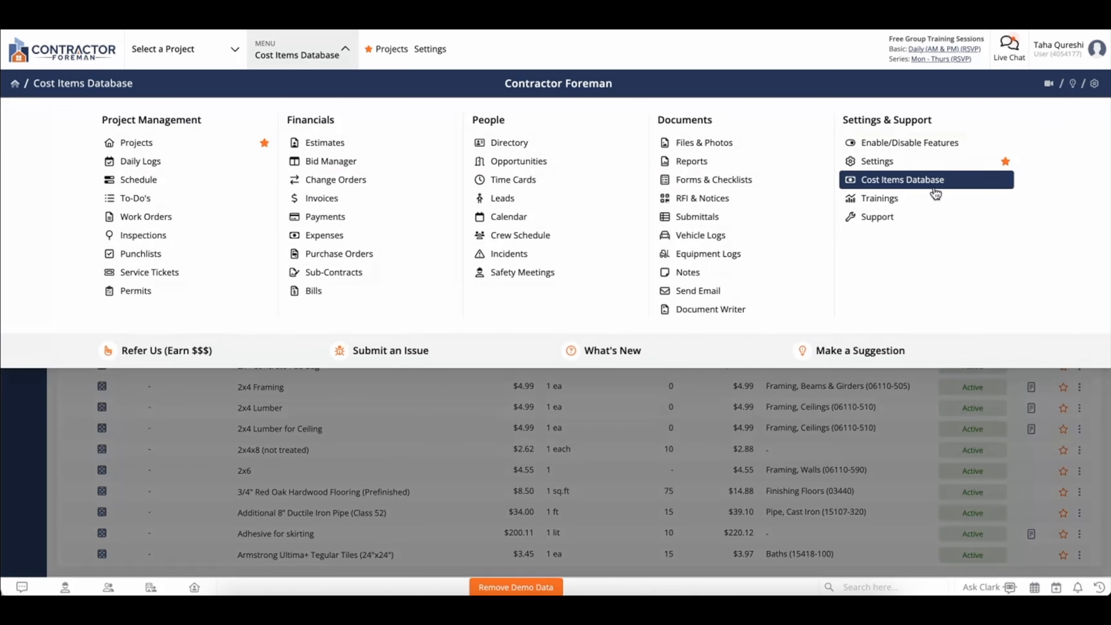
{"action": "left_click", "coordinate": [887, 166]}
{"action": "left_click", "coordinate": [571, 80]}
{"action": "type", "text": "1build"}
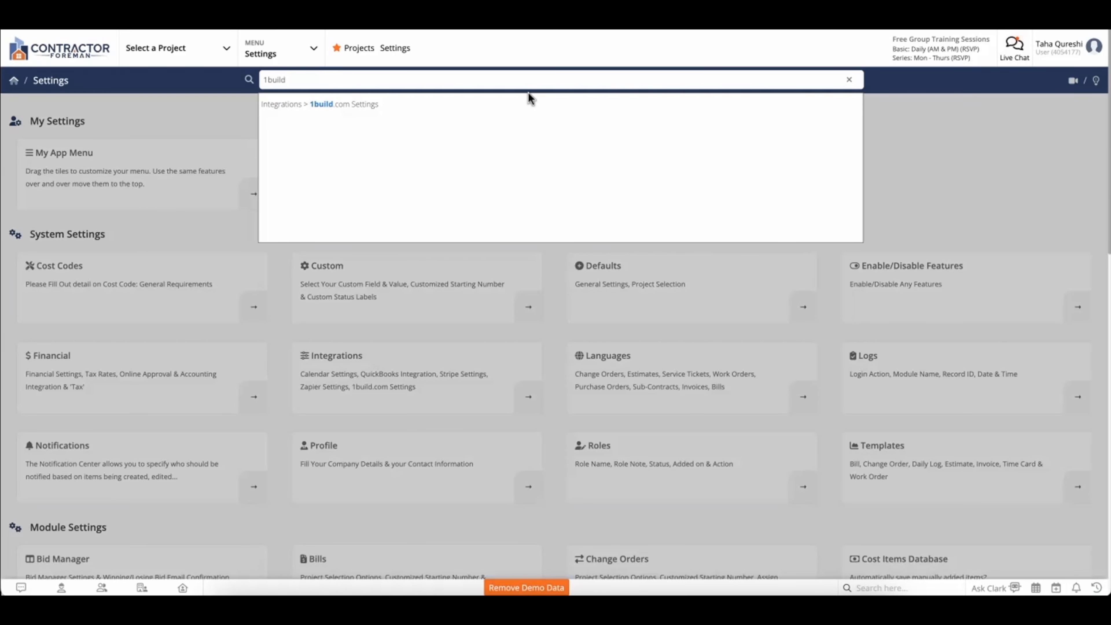
{"action": "left_click", "coordinate": [434, 106]}
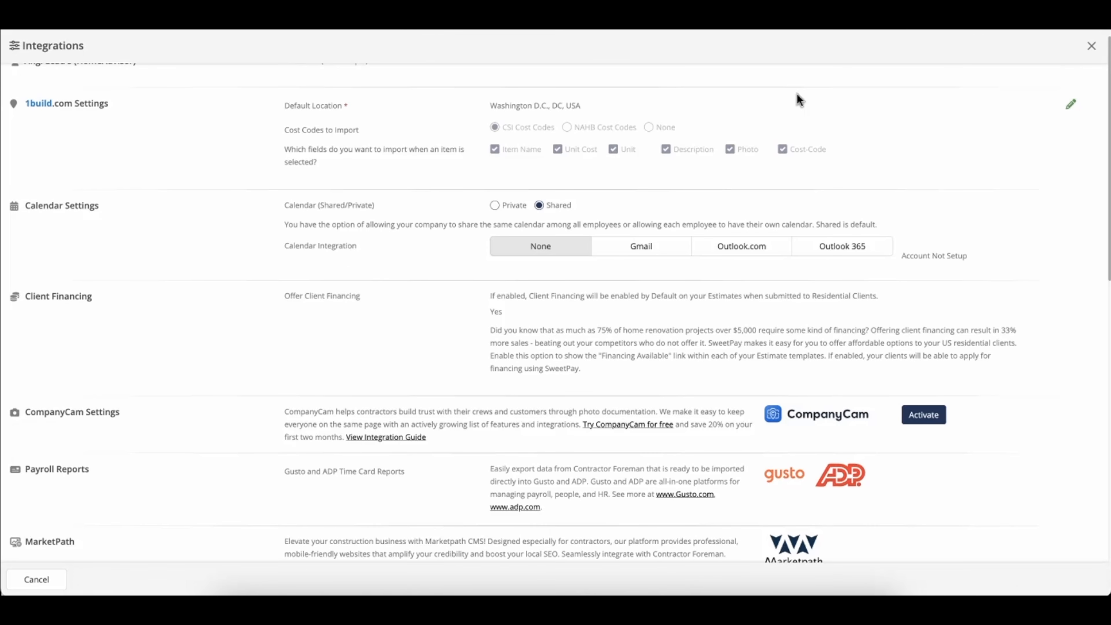
- Save the 1build.com settings with CSI cost codes and Washington D.C. location
{"action": "left_click", "coordinate": [1066, 109]}
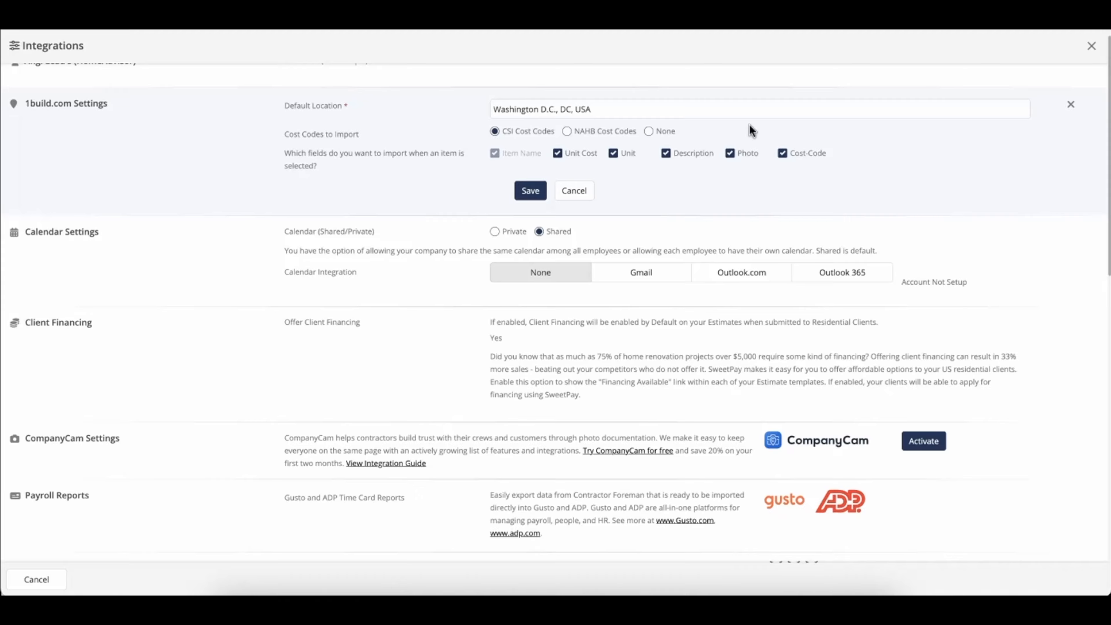
{"action": "left_click", "coordinate": [531, 191]}
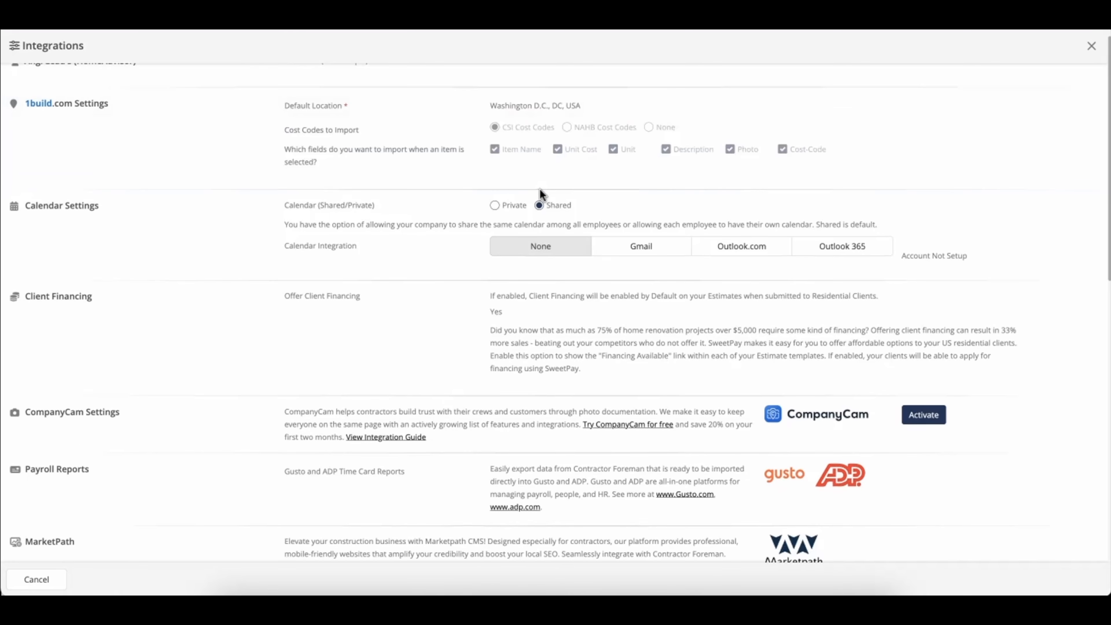
{"action": "left_click", "coordinate": [1092, 47]}
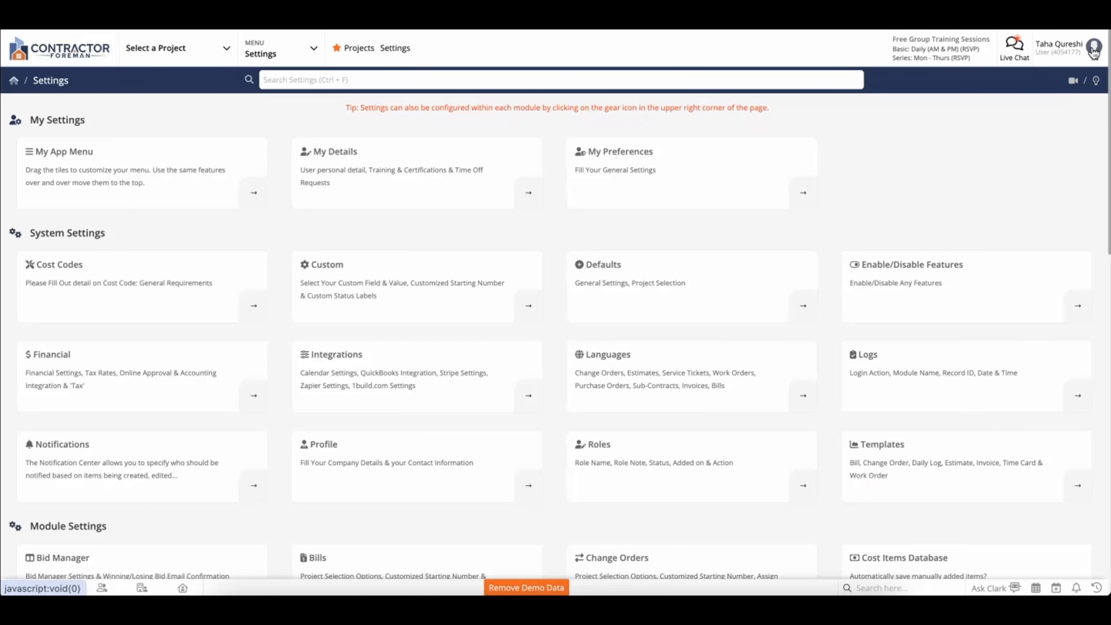
- From the Cost Items Database, start Import from Pricing Database to show the 1build.com import panel
{"action": "left_click", "coordinate": [300, 68]}
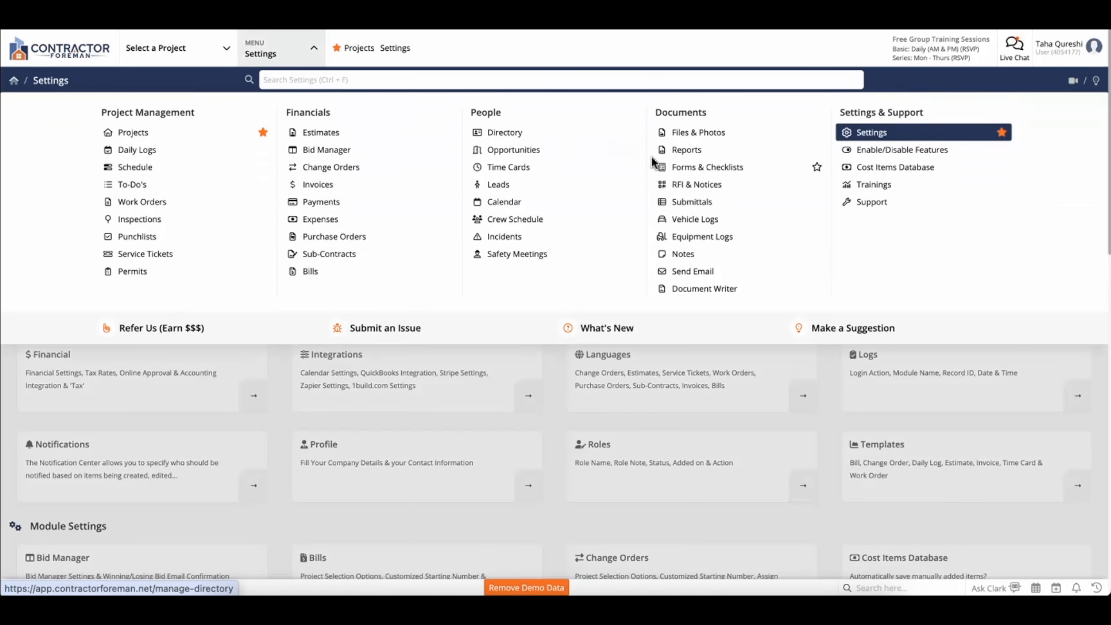
{"action": "left_click", "coordinate": [858, 175]}
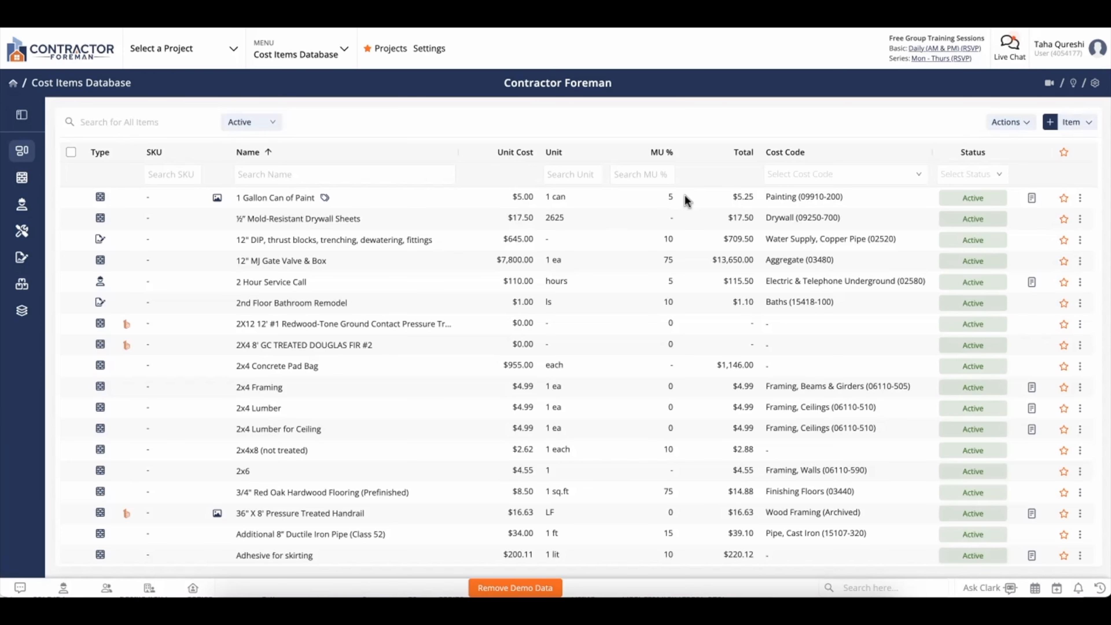
{"action": "left_click", "coordinate": [997, 123]}
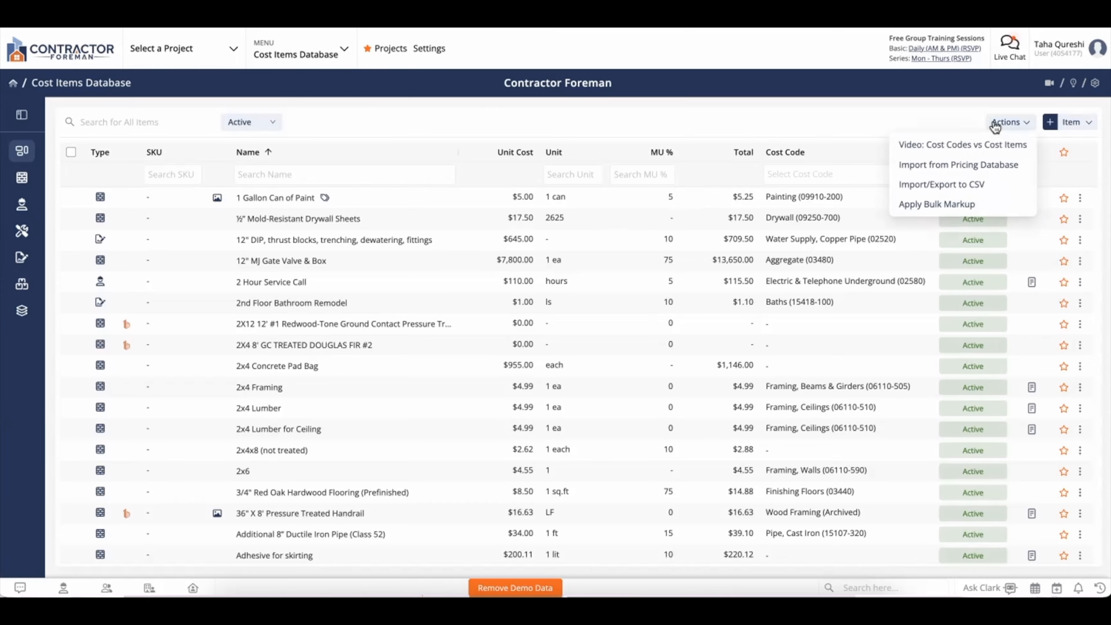
{"action": "left_click", "coordinate": [991, 174]}
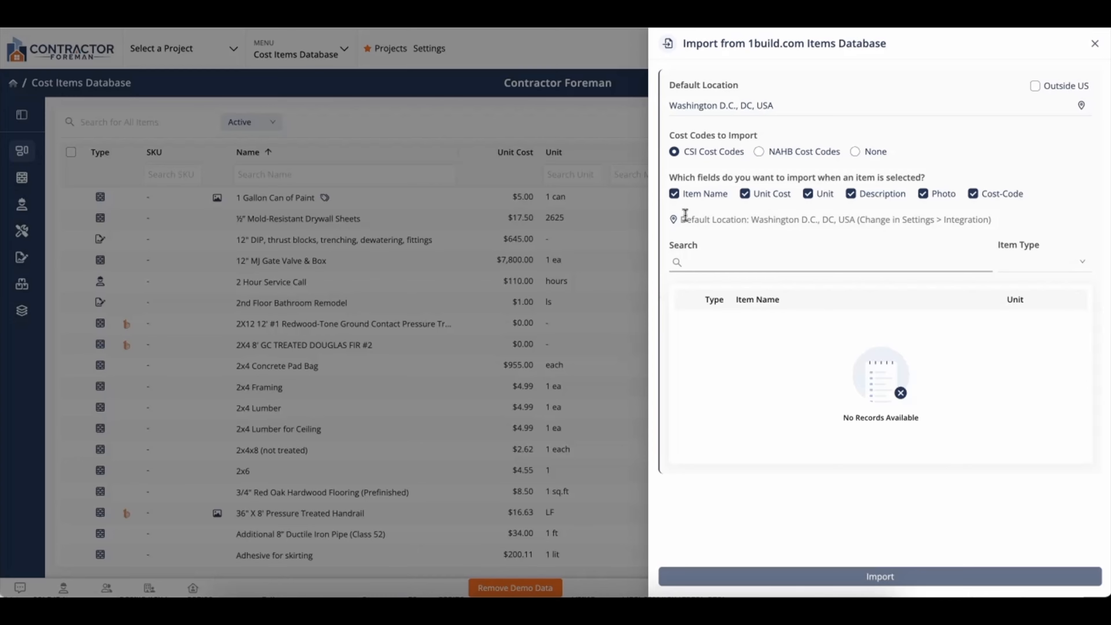
- Keep both photos and cost codes included in the 1build import options
{"action": "left_click", "coordinate": [974, 195]}
{"action": "left_click", "coordinate": [946, 197]}
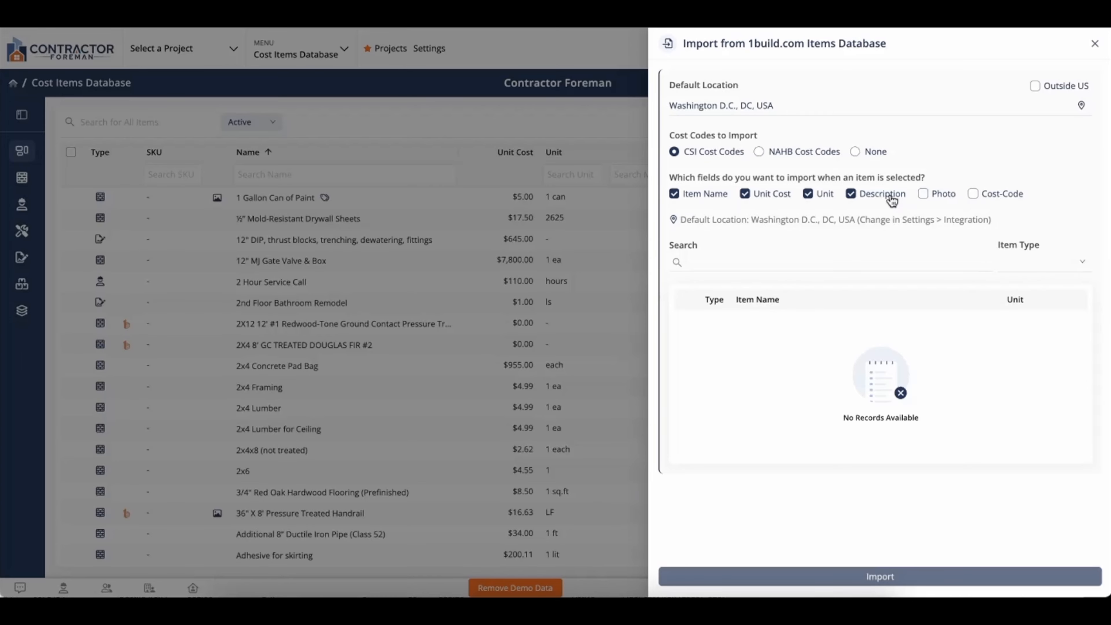
{"action": "left_click", "coordinate": [926, 196]}
{"action": "left_click", "coordinate": [975, 195]}
- Search 'handrail', import the 6' Pressure Treated Cedar Tone Wood Handrail, and view its details
{"action": "left_click", "coordinate": [767, 263]}
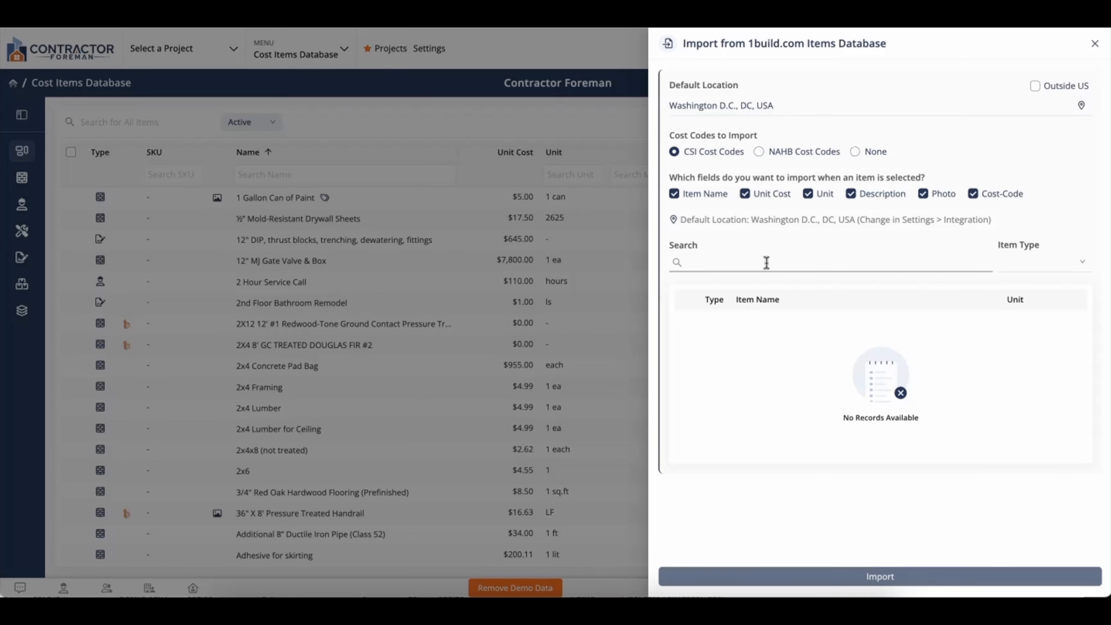
{"action": "type", "text": "handrail"}
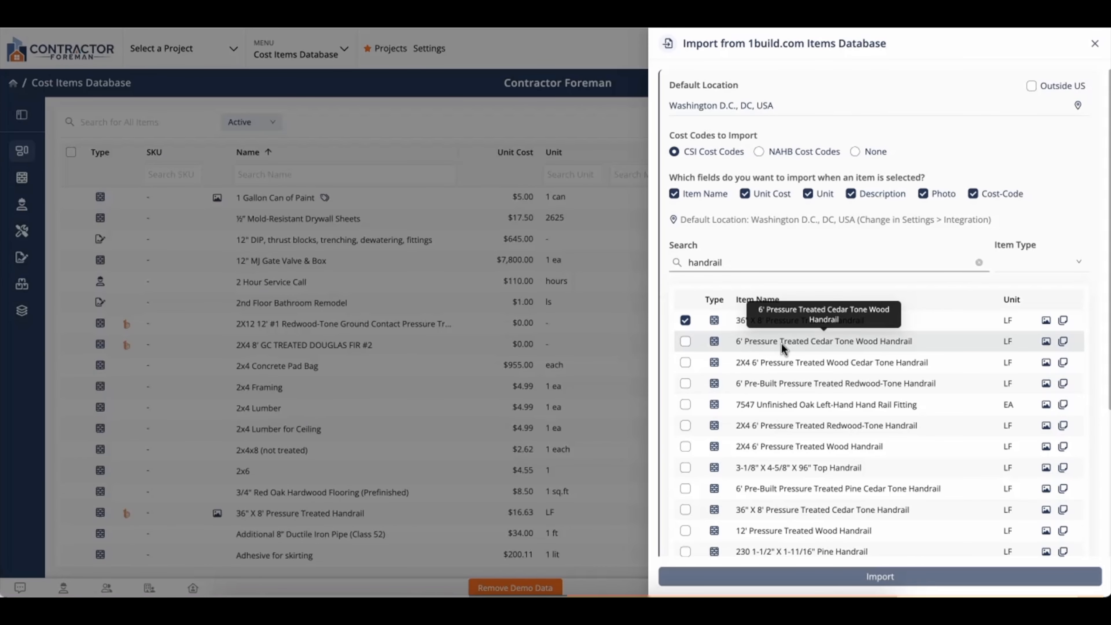
{"action": "left_click", "coordinate": [685, 341]}
{"action": "left_click", "coordinate": [764, 578]}
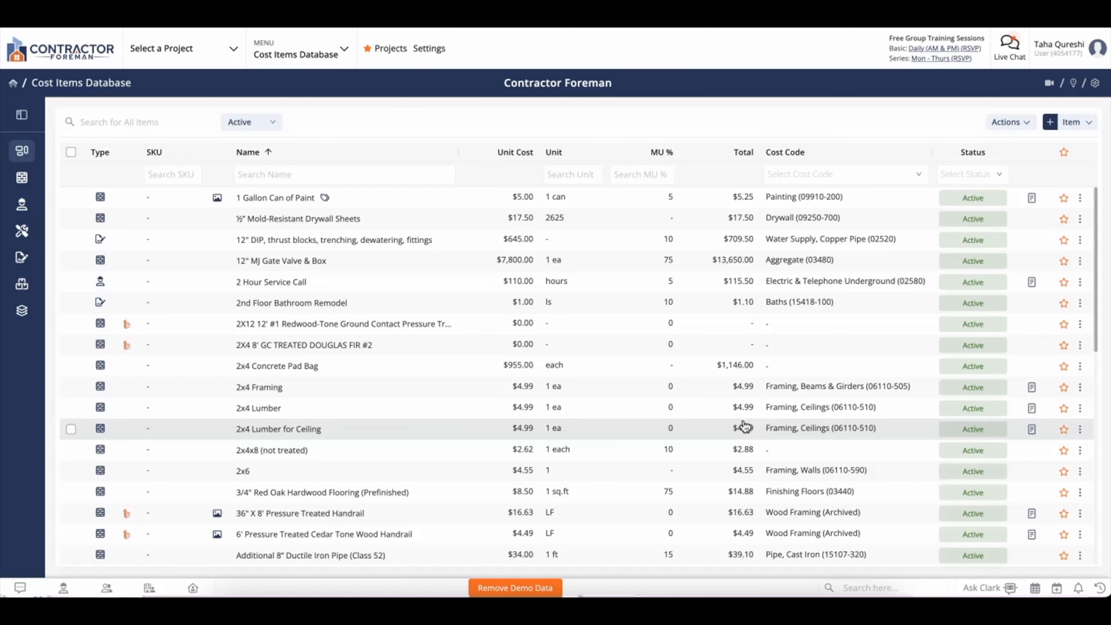
{"action": "left_click", "coordinate": [652, 541]}
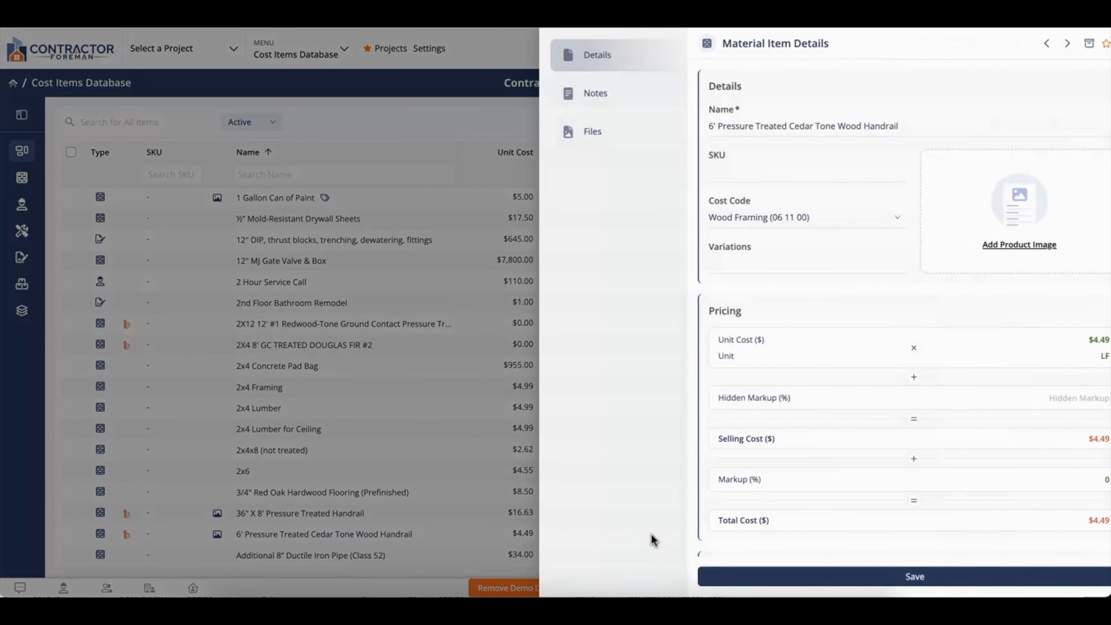